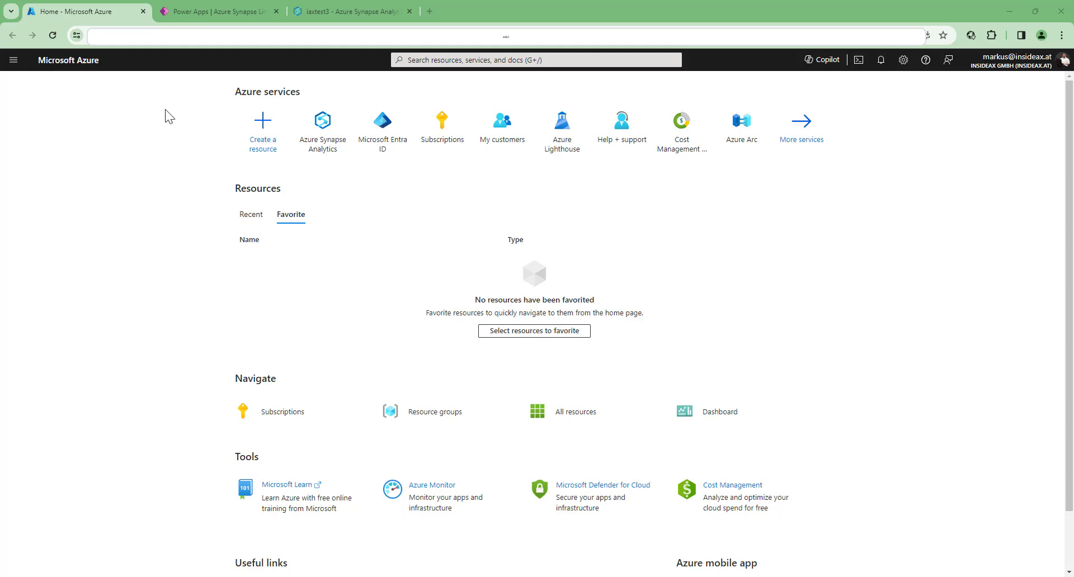
- Review the basic settings required for creating a Synapse workspace in Azure Synapse Analytics and close the form without creating one
click(323, 129)
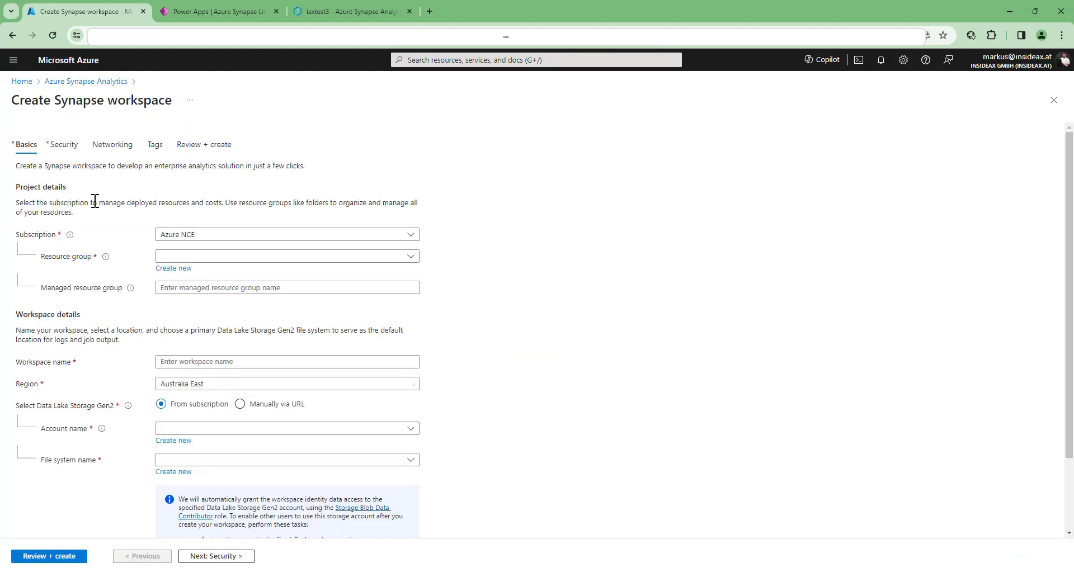
scroll(95, 287, down, 2)
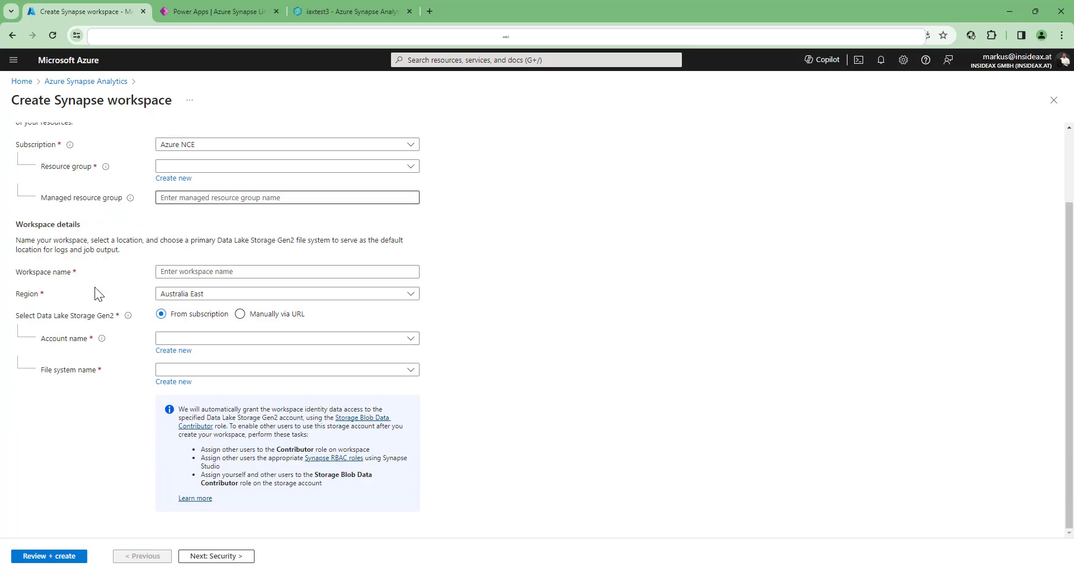
scroll(94, 290, up, 2)
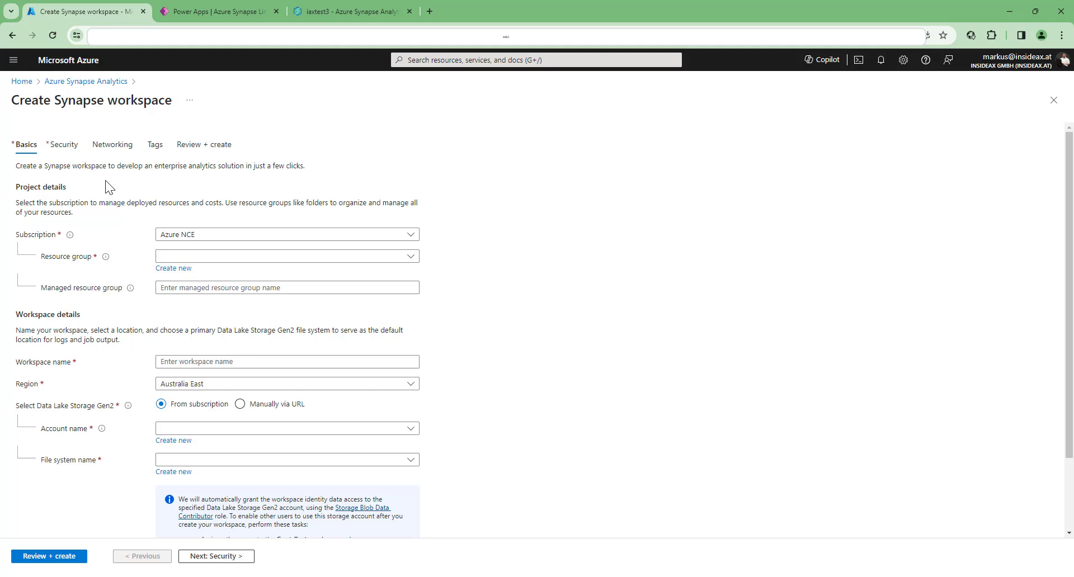
click(1053, 101)
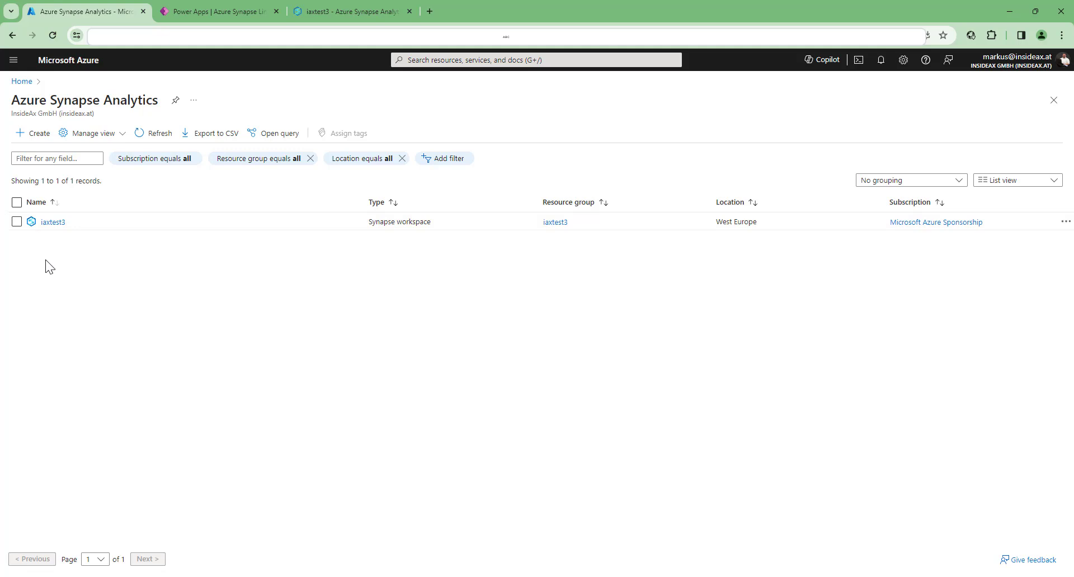
- Switch to Power Apps, find Azure Synapse Link among all discoverable features, and open its page
click(230, 14)
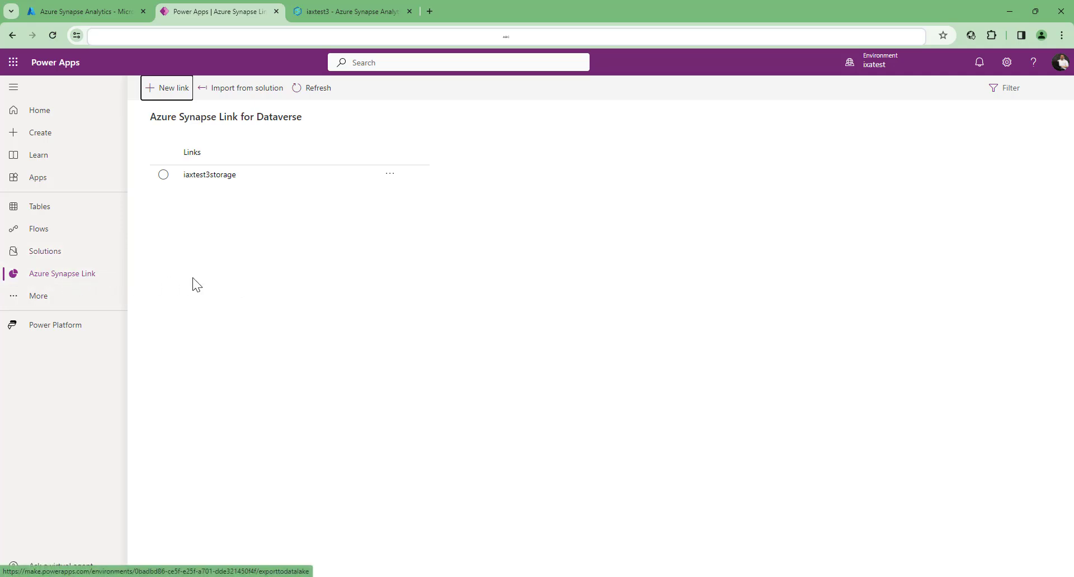
click(32, 302)
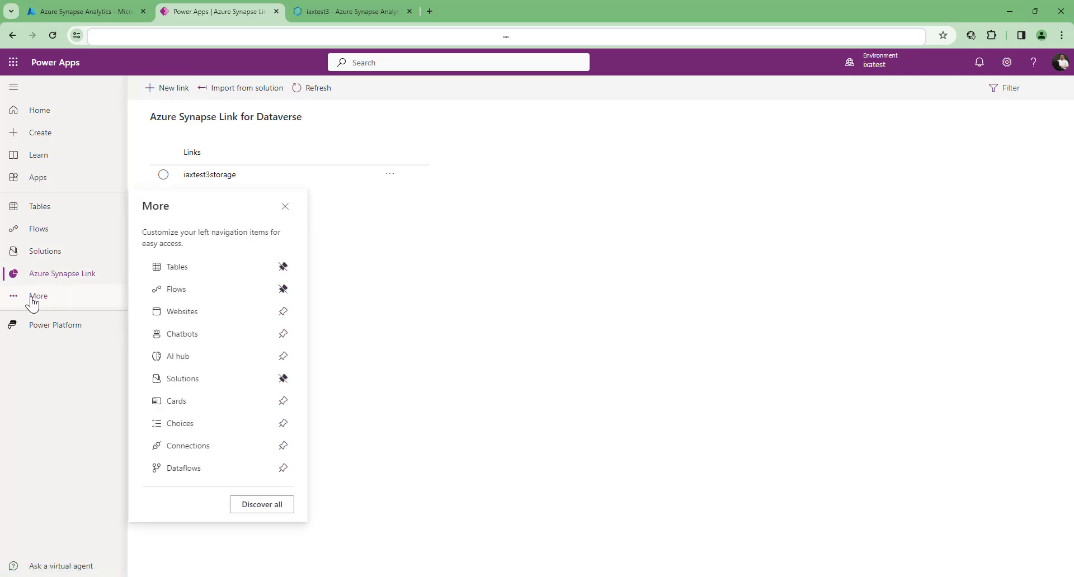
click(247, 509)
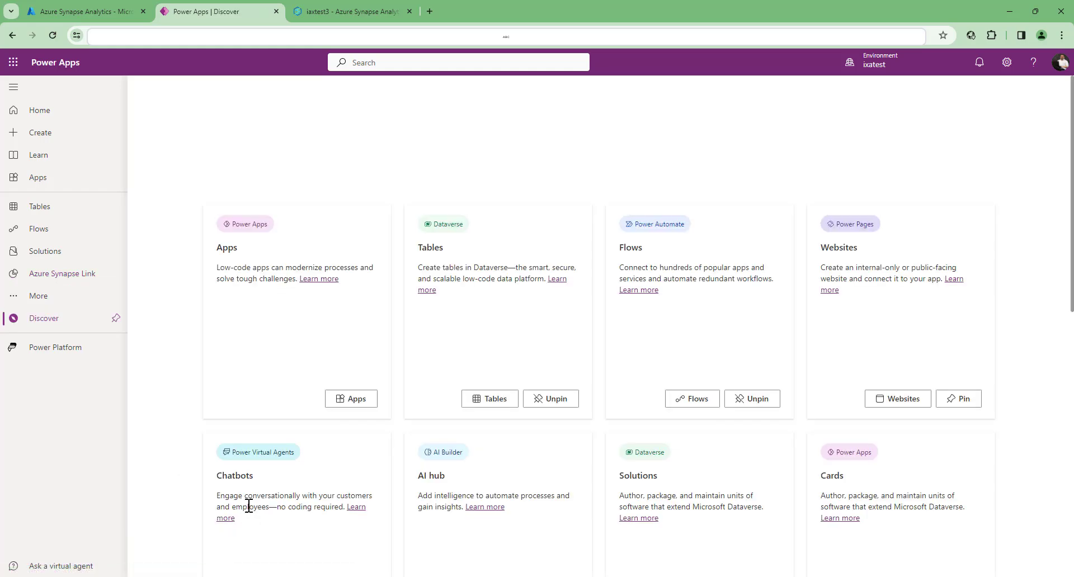
scroll(395, 263, down, 5)
scroll(394, 263, down, 3)
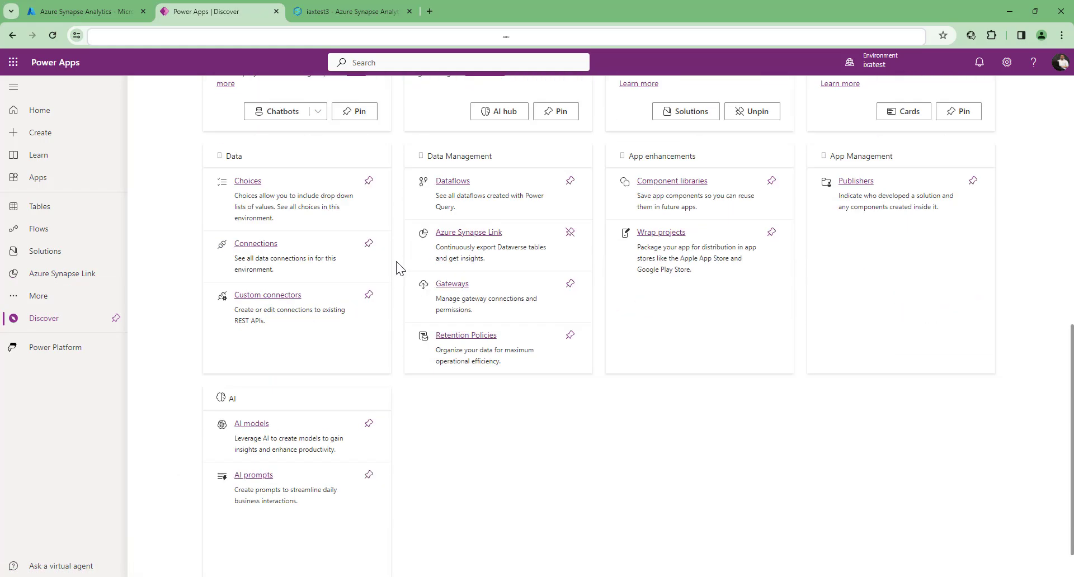
scroll(396, 261, up, 1)
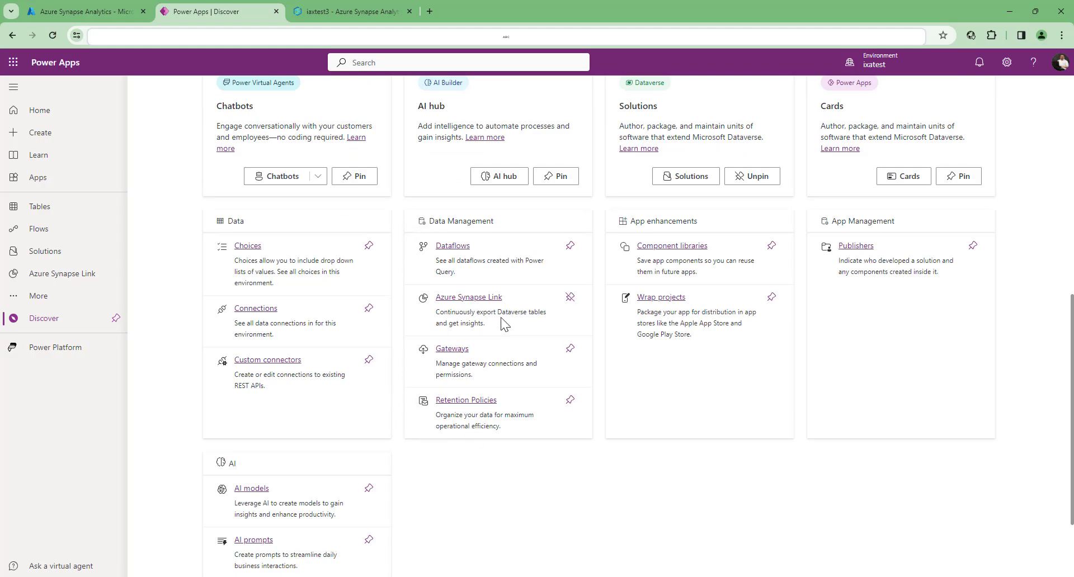
click(73, 281)
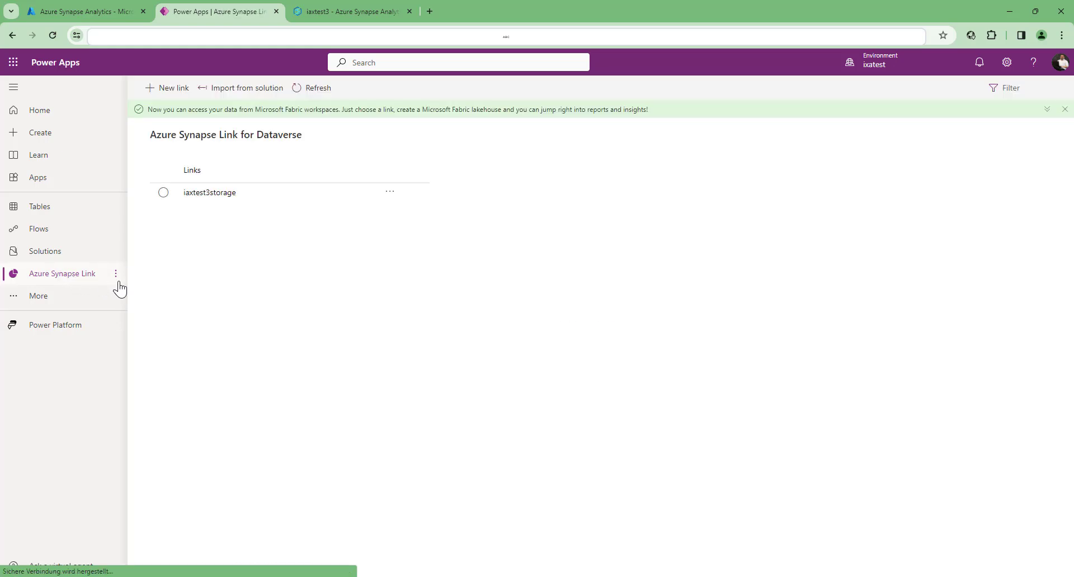
- Review the storage account and Azure Synapse Analytics workspace options for a new link, and cancel its creation
click(170, 89)
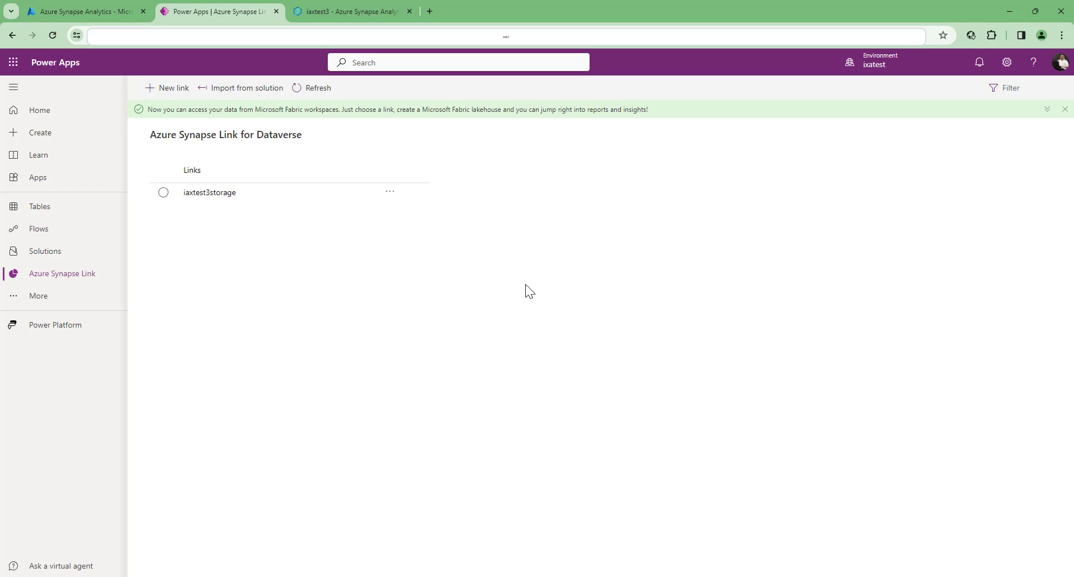
click(160, 89)
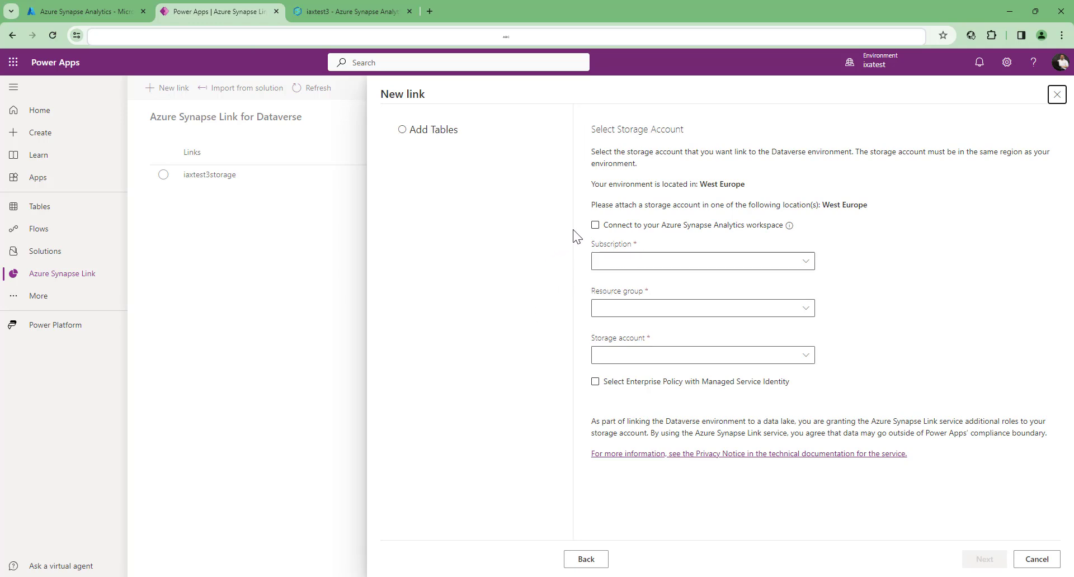
click(639, 226)
click(759, 230)
click(1036, 559)
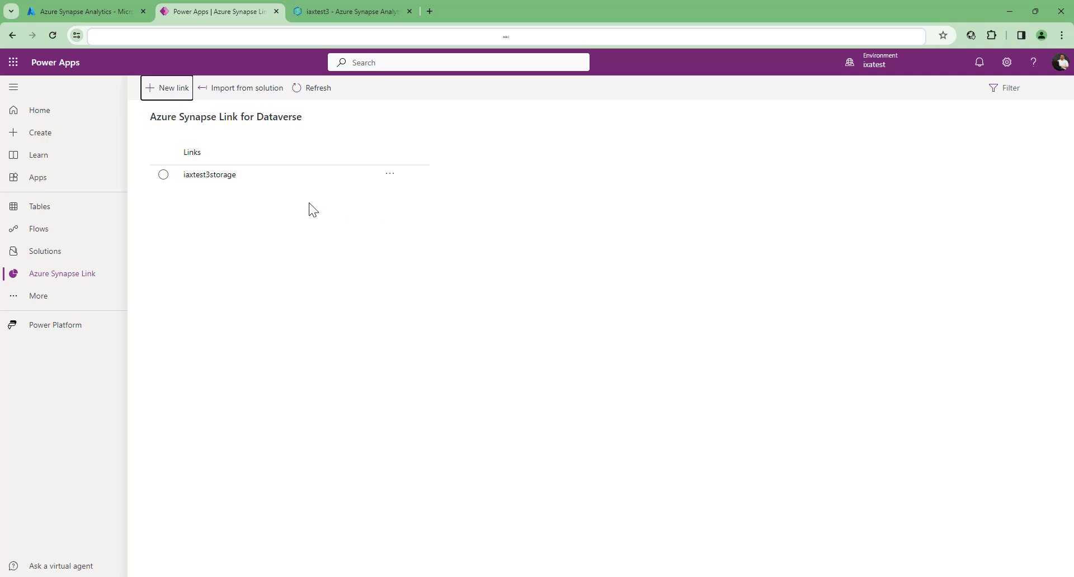
- Open table management for the iaxtest3storage link and browse the available Dataverse tables
click(212, 175)
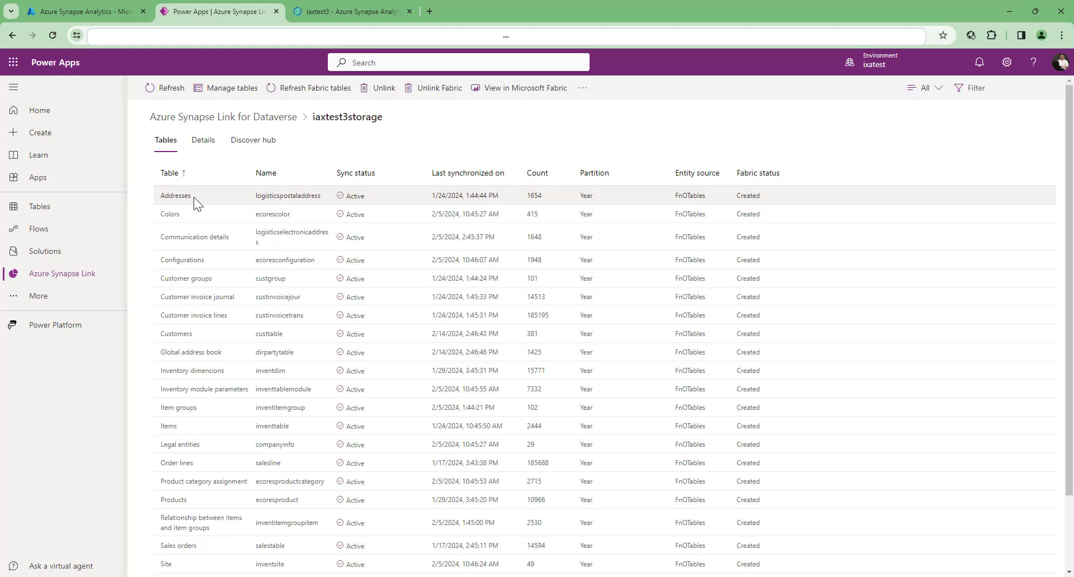
click(225, 96)
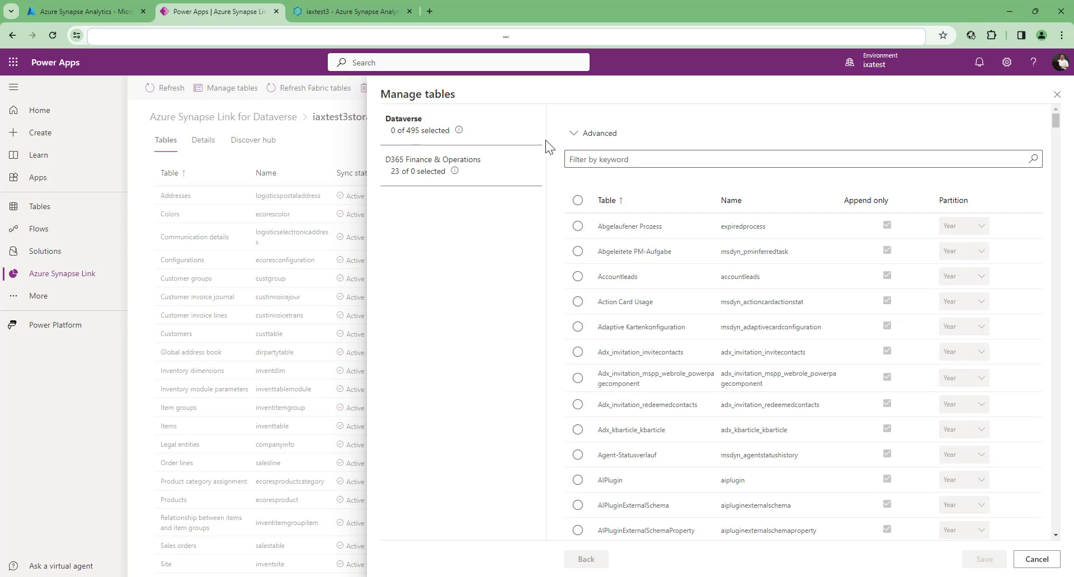
scroll(712, 252, down, 2)
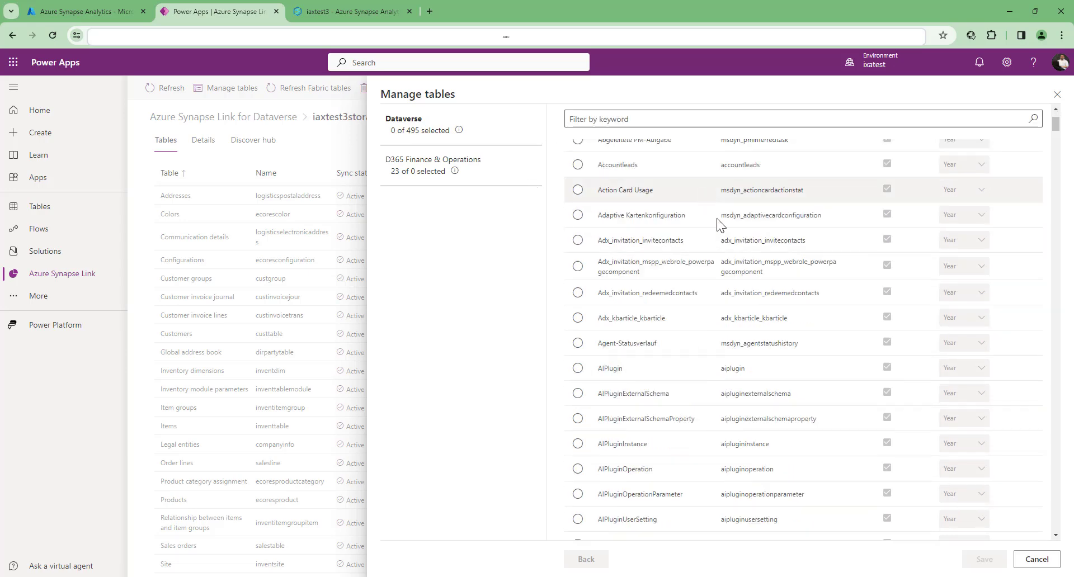
scroll(749, 380, up, 2)
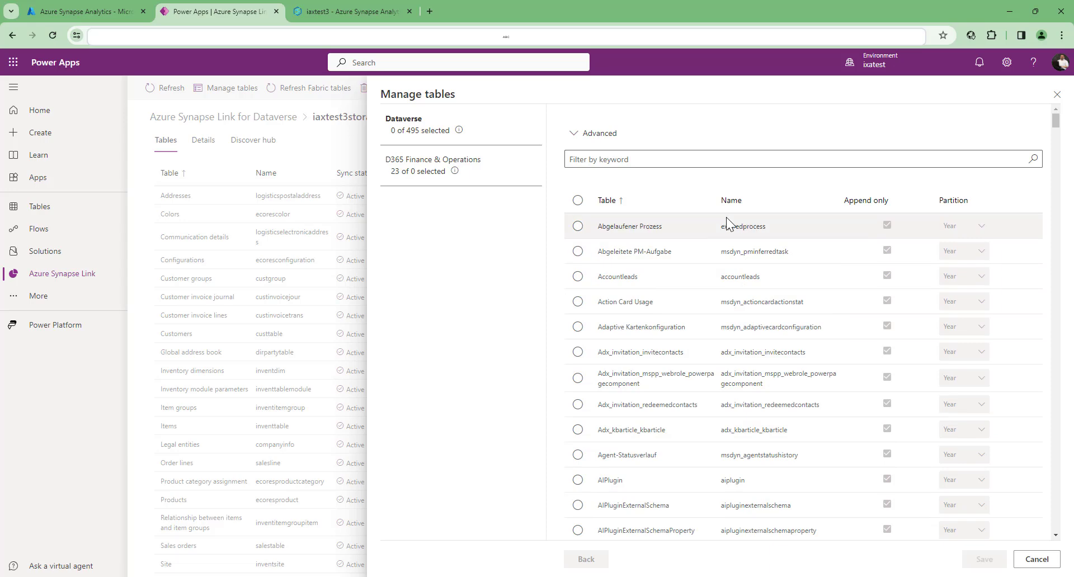
- Filter the D365 Finance & Operations tables by "inventtable" and leave table management without saving
click(420, 173)
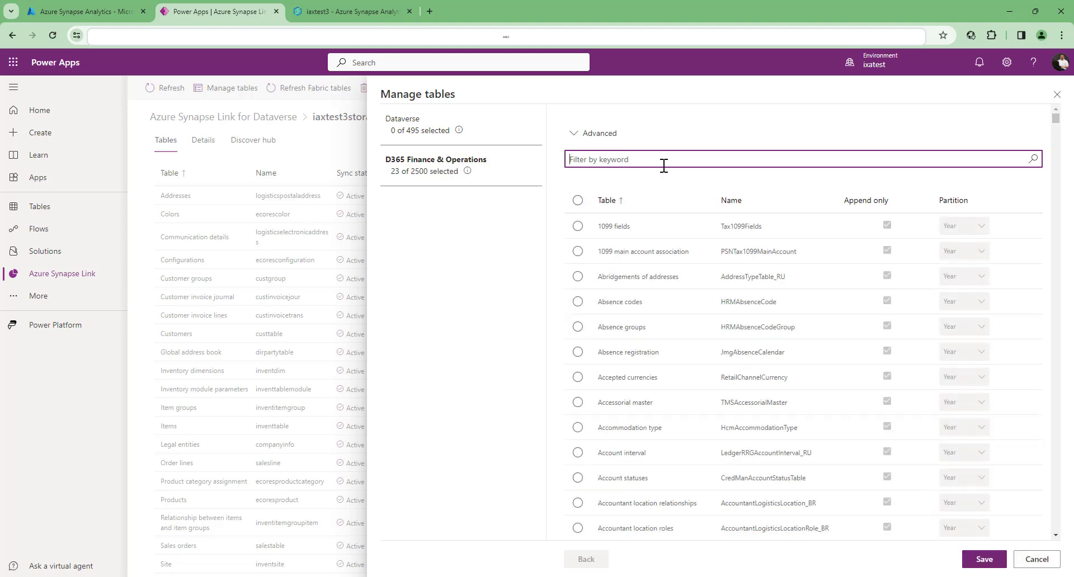
click(642, 153)
text(invent)
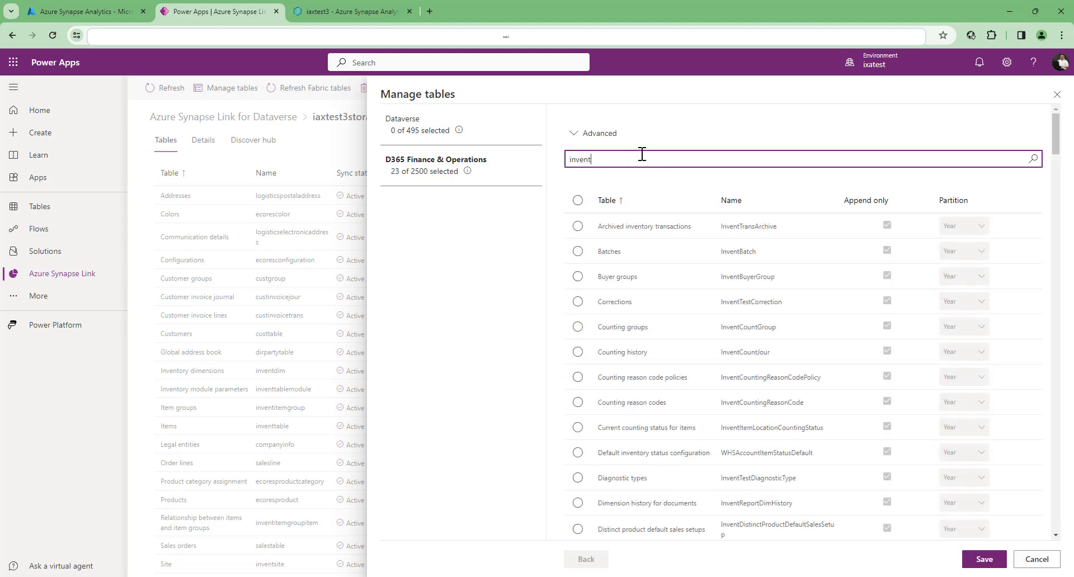
text(table)
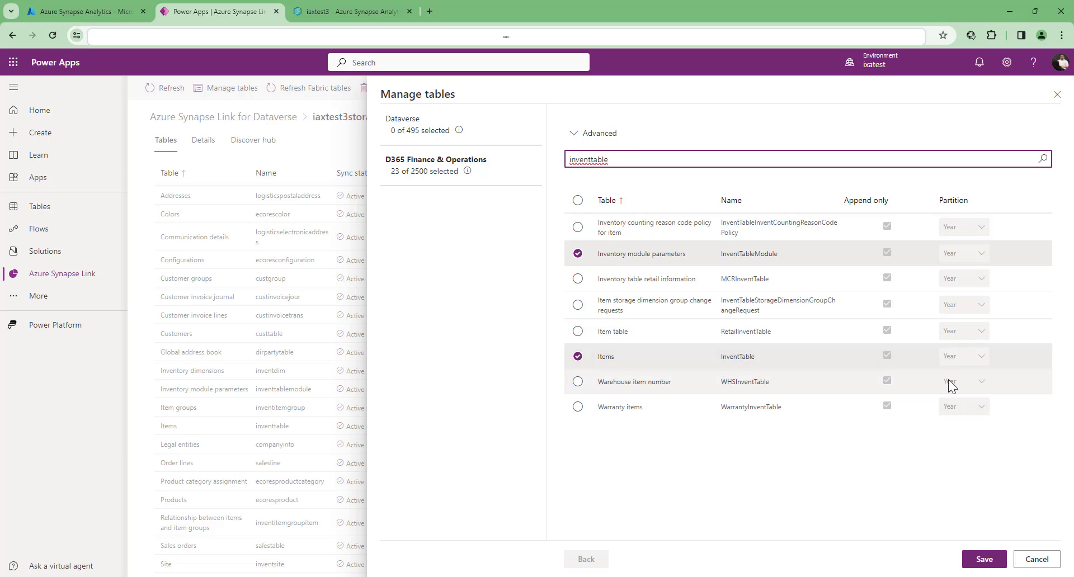
click(1023, 561)
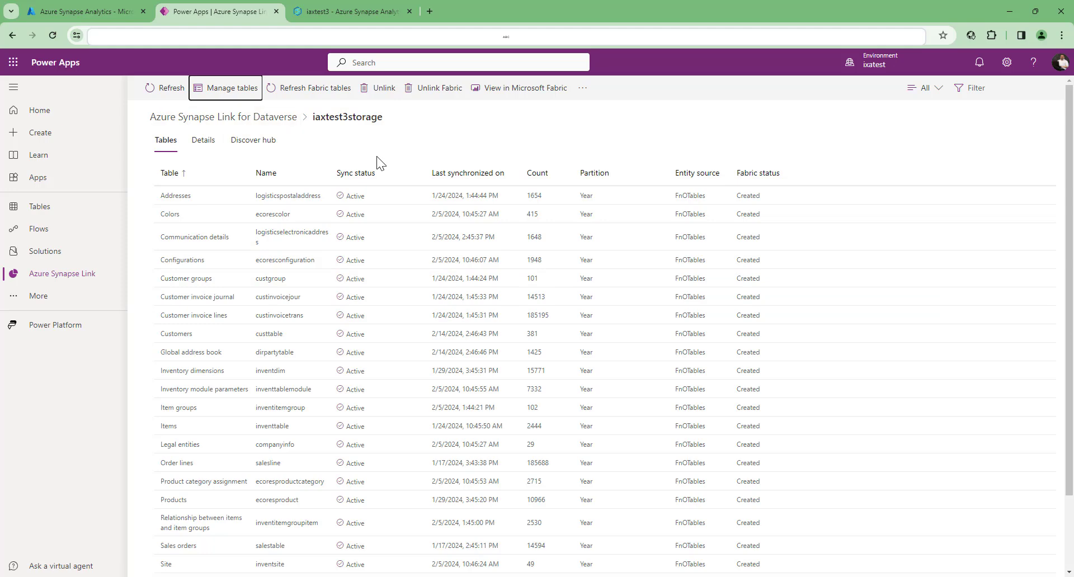
- Select the iaxtest3storage link in the links overview and switch to the iaxtest3 Synapse Analytics workspace
click(212, 117)
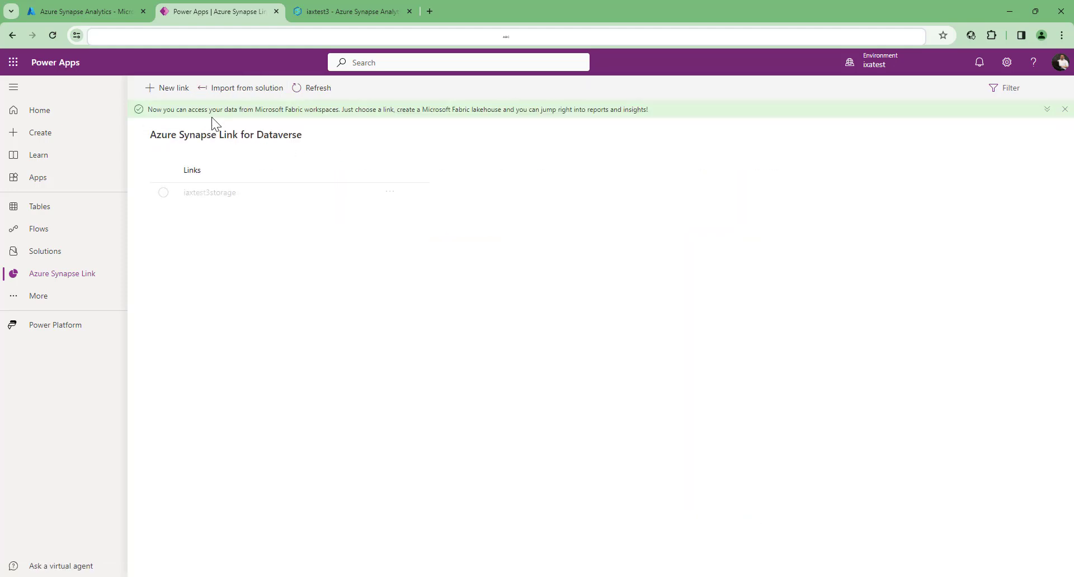
click(162, 193)
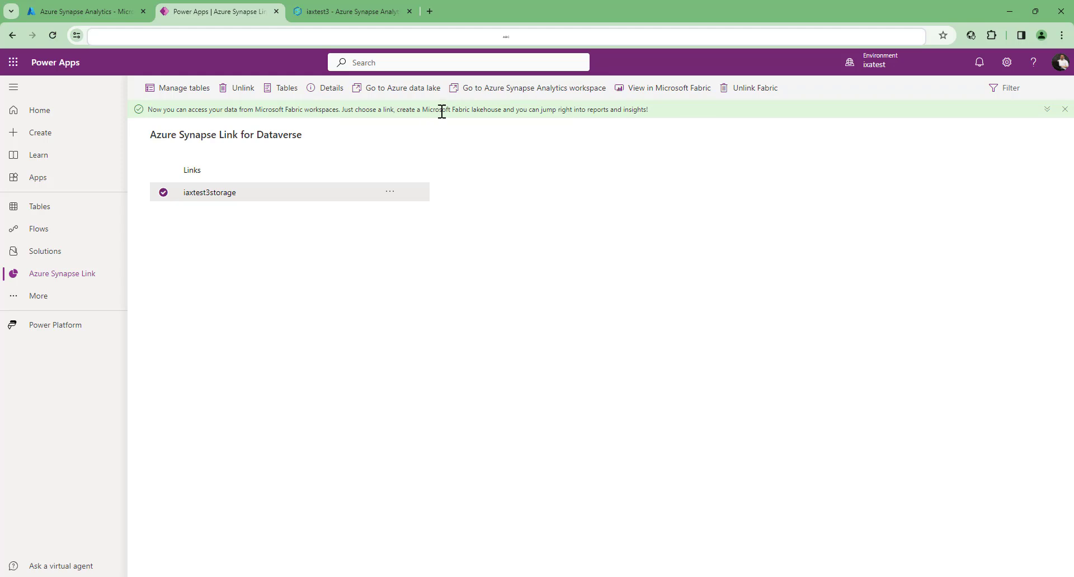
click(354, 14)
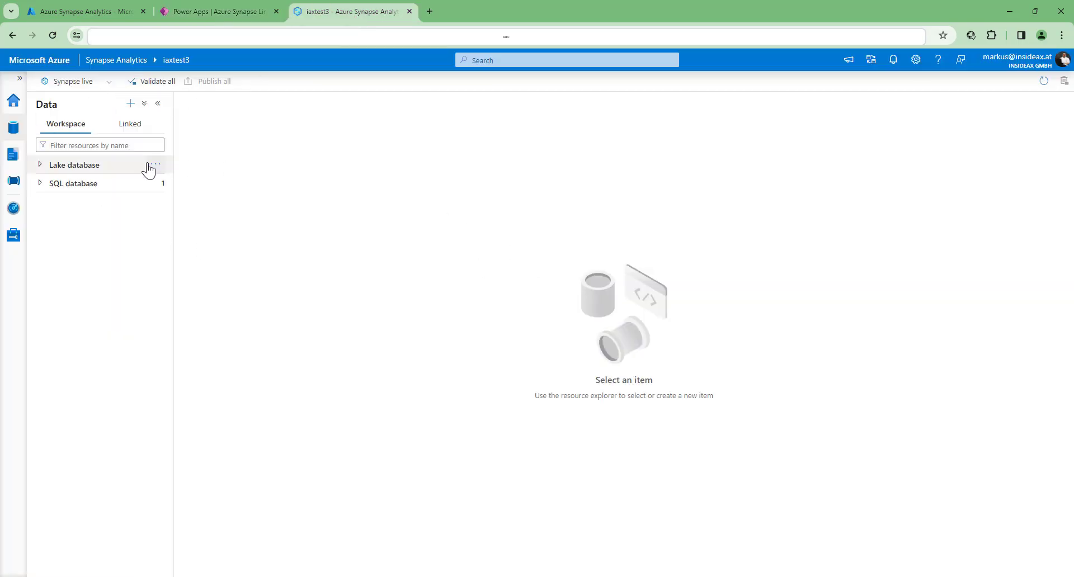
- List the tables of the dataverse_ixatest lake database and widen the data explorer to show full names
click(12, 132)
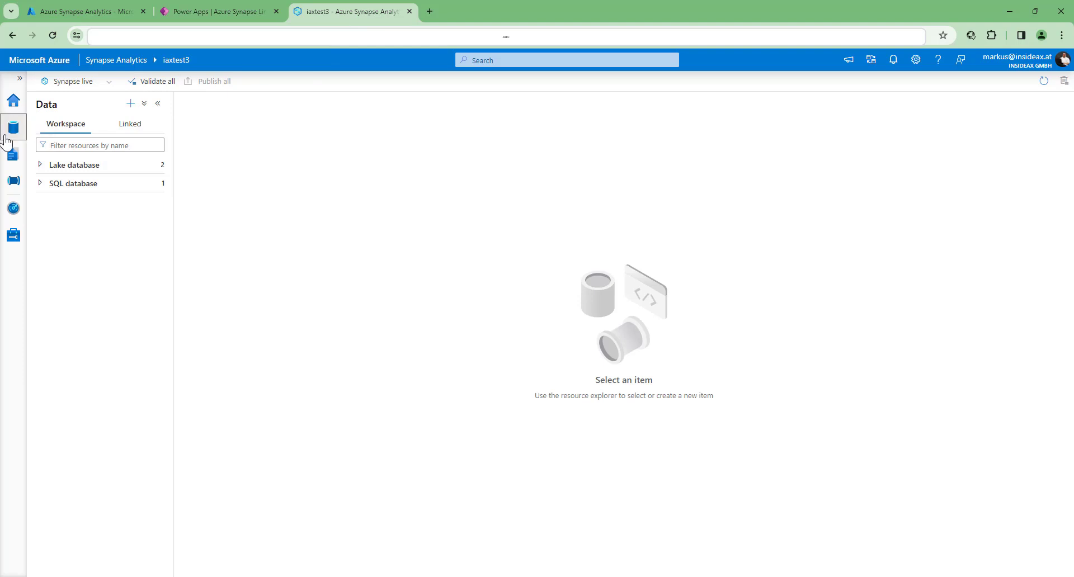
click(39, 165)
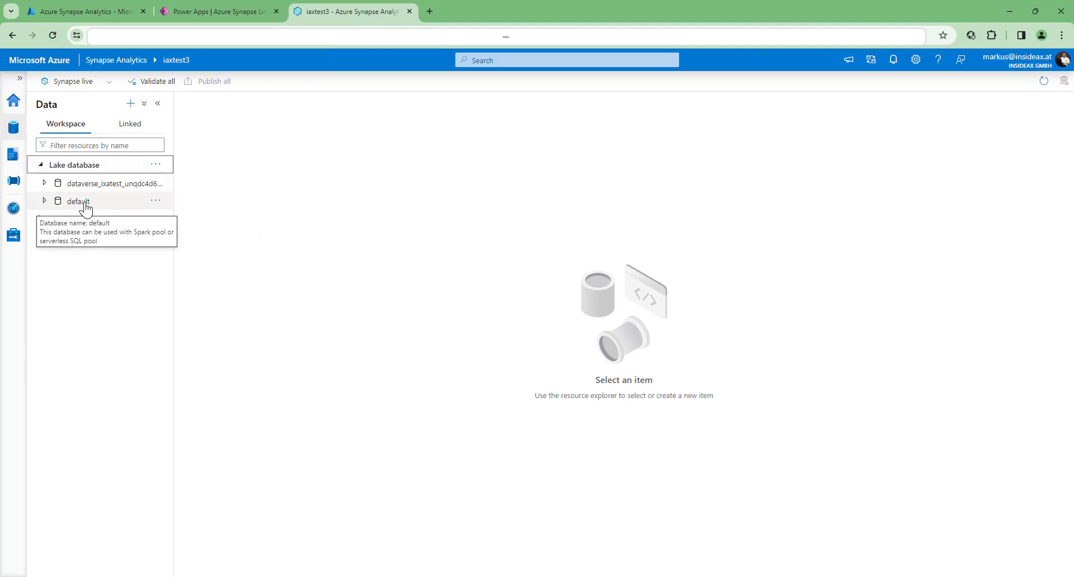
click(46, 184)
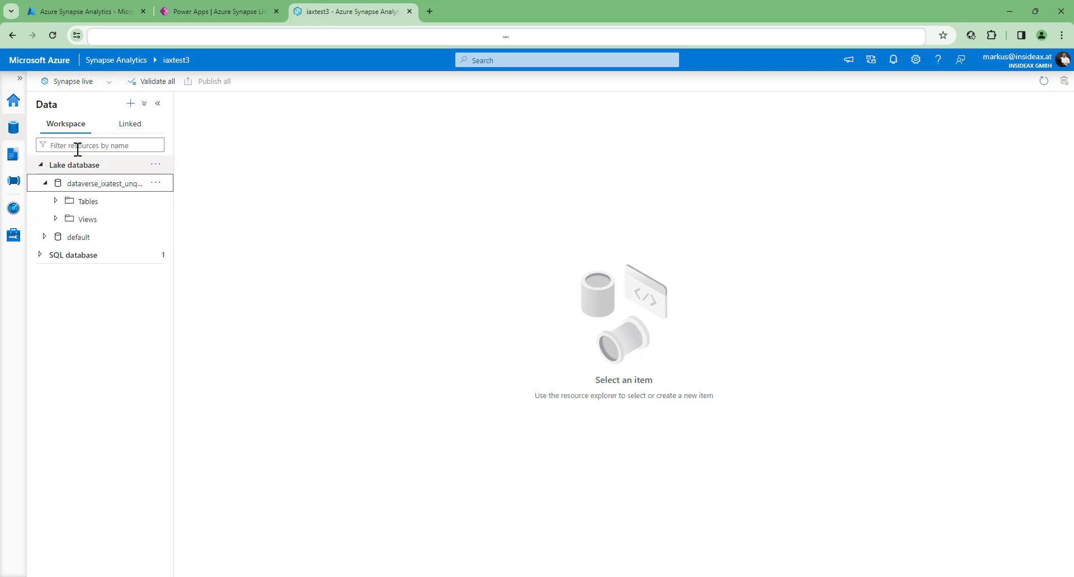
click(56, 203)
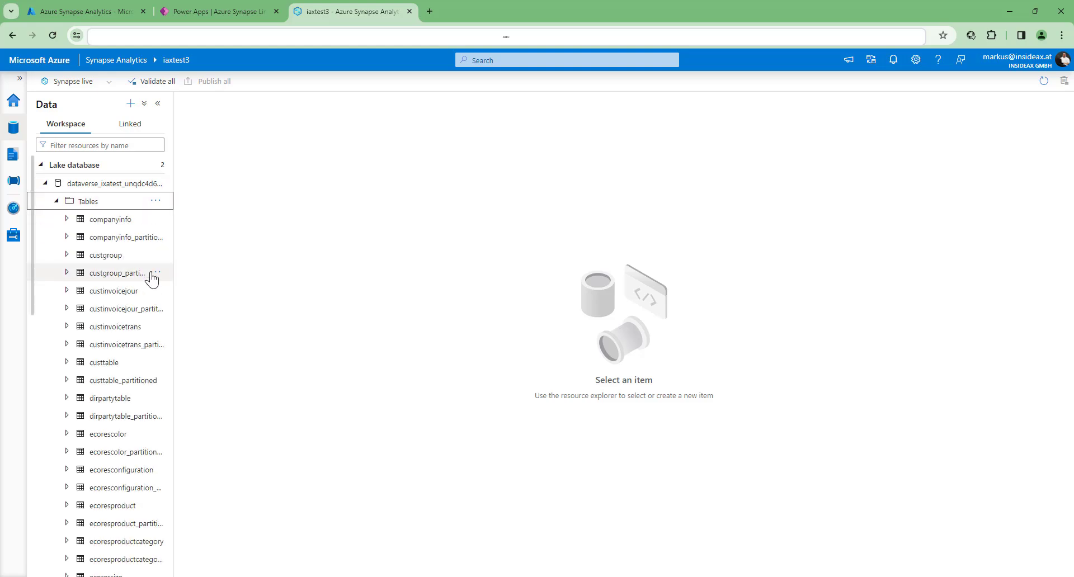
drag(174, 289, 290, 291)
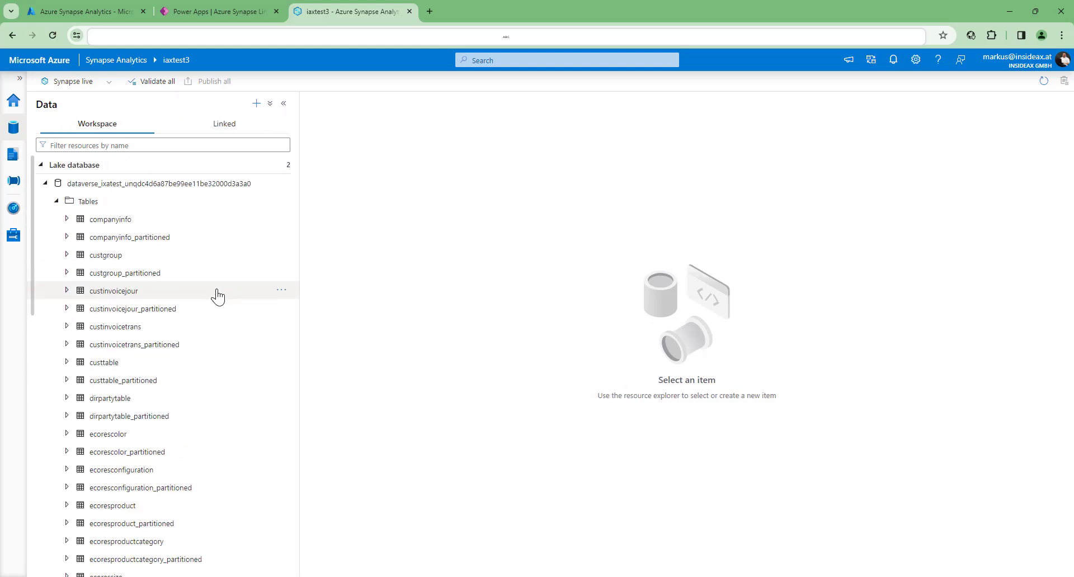
- Examine the columns of the custtable table and collapse the dataverse_ixatest database again
click(67, 362)
click(78, 381)
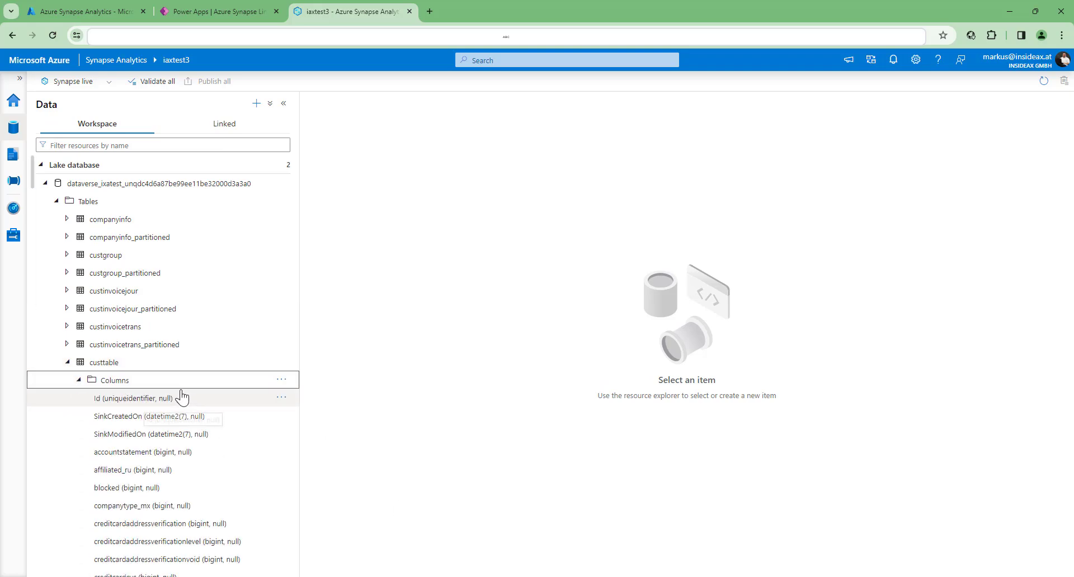
scroll(181, 393, down, 7)
scroll(181, 392, up, 4)
scroll(180, 395, up, 3)
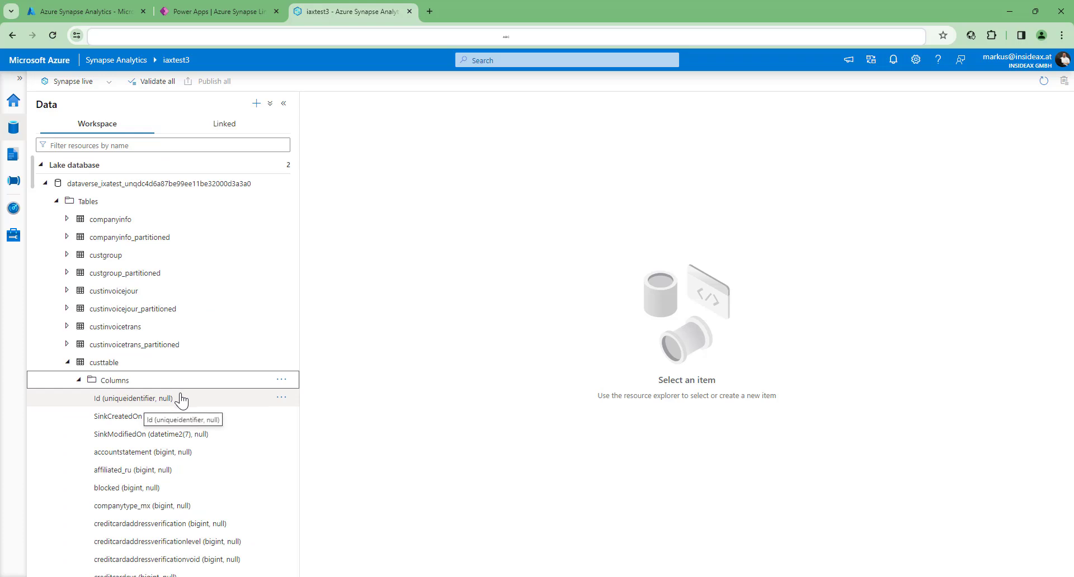
click(54, 202)
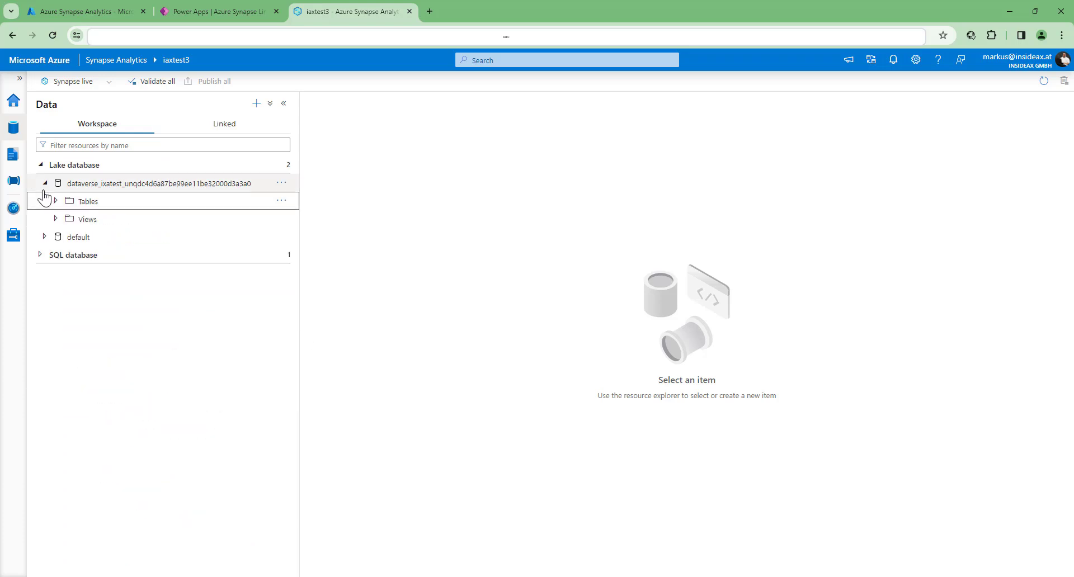
click(44, 184)
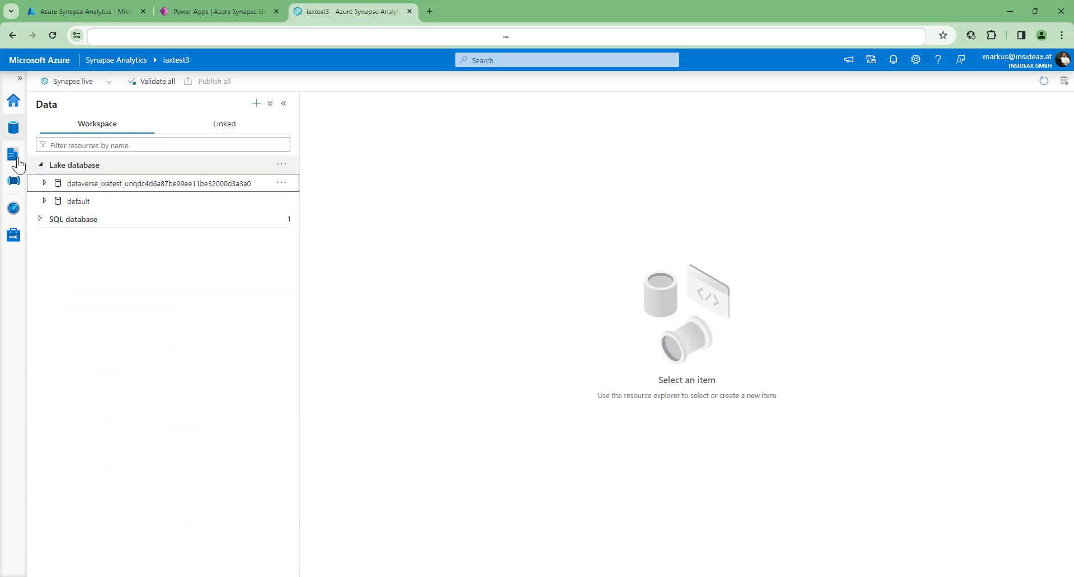
- Create a new SQL script and set its database to the dataverse_ixatest lake database
click(15, 162)
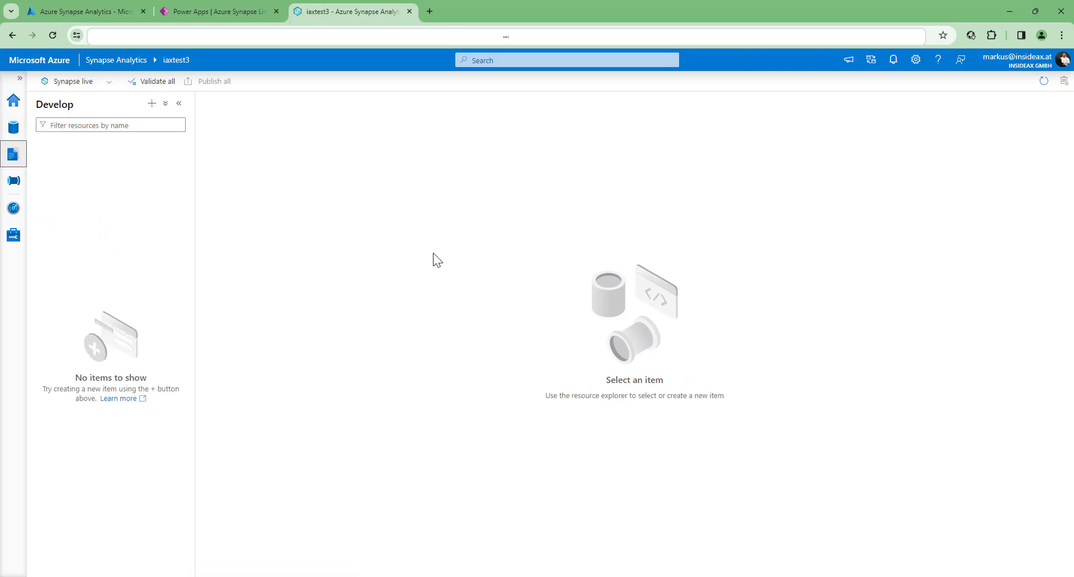
click(151, 105)
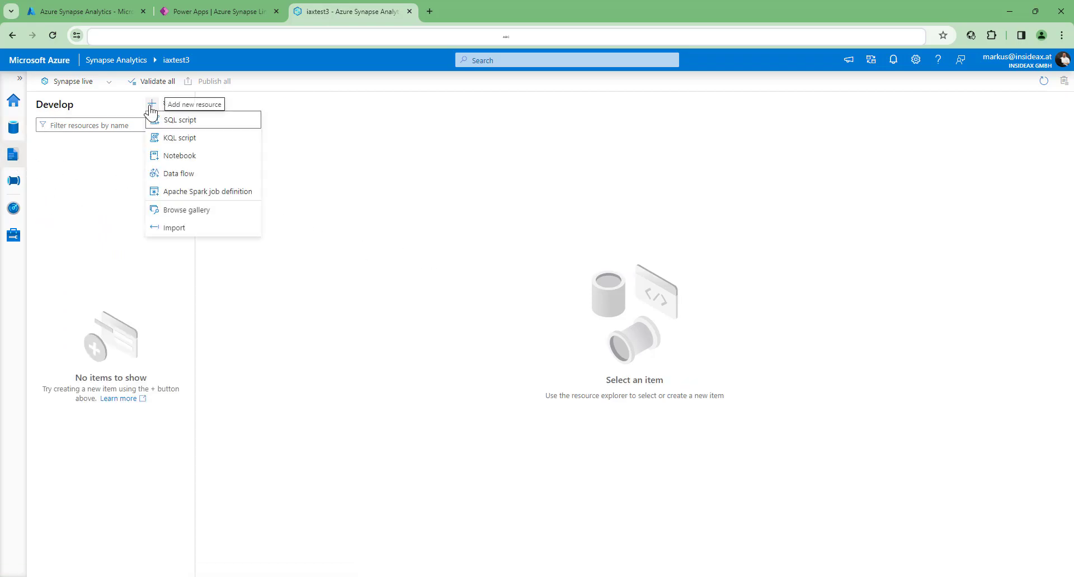
click(208, 120)
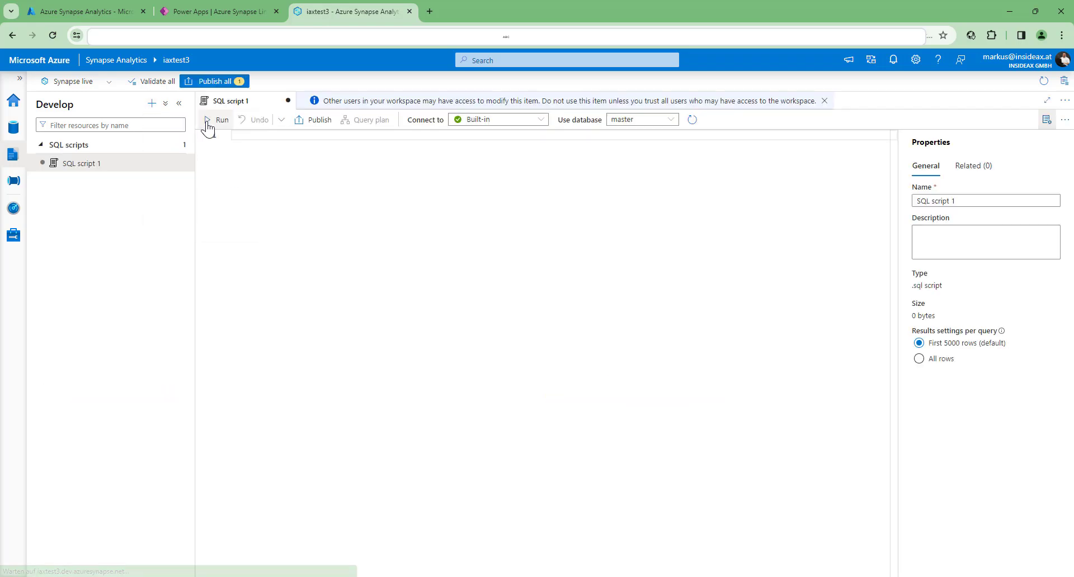
click(647, 128)
click(646, 137)
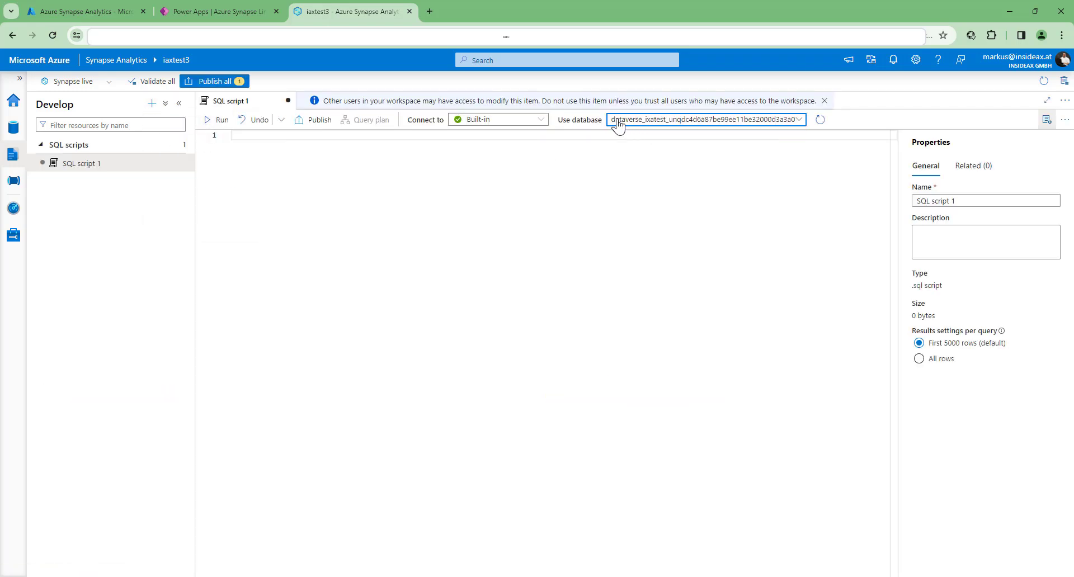
click(442, 149)
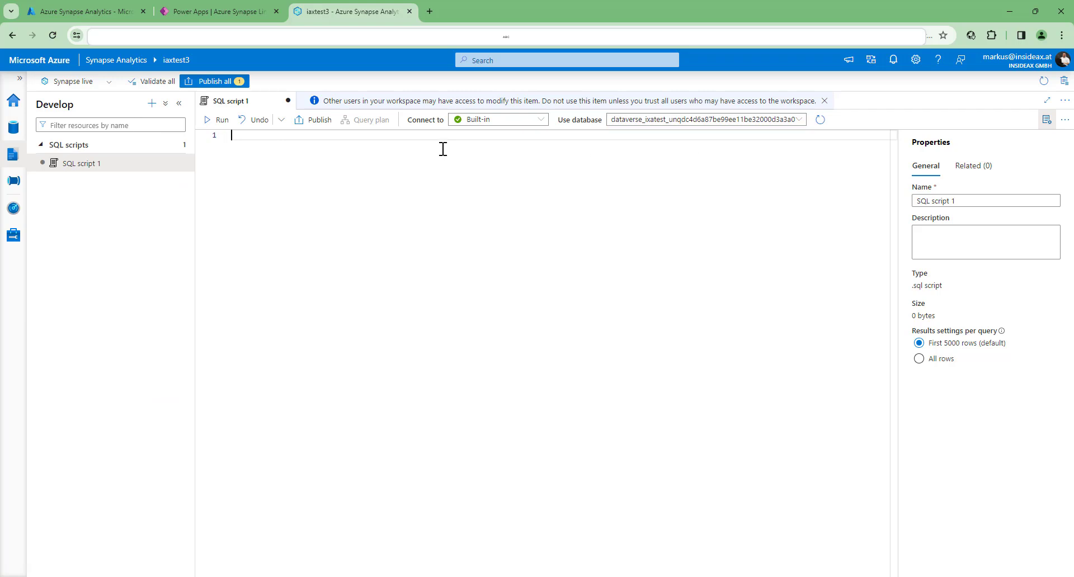
- Query all custtable records with "select * from custtable" and examine the result columns through to the last one
text(select * from custtable)
click(217, 119)
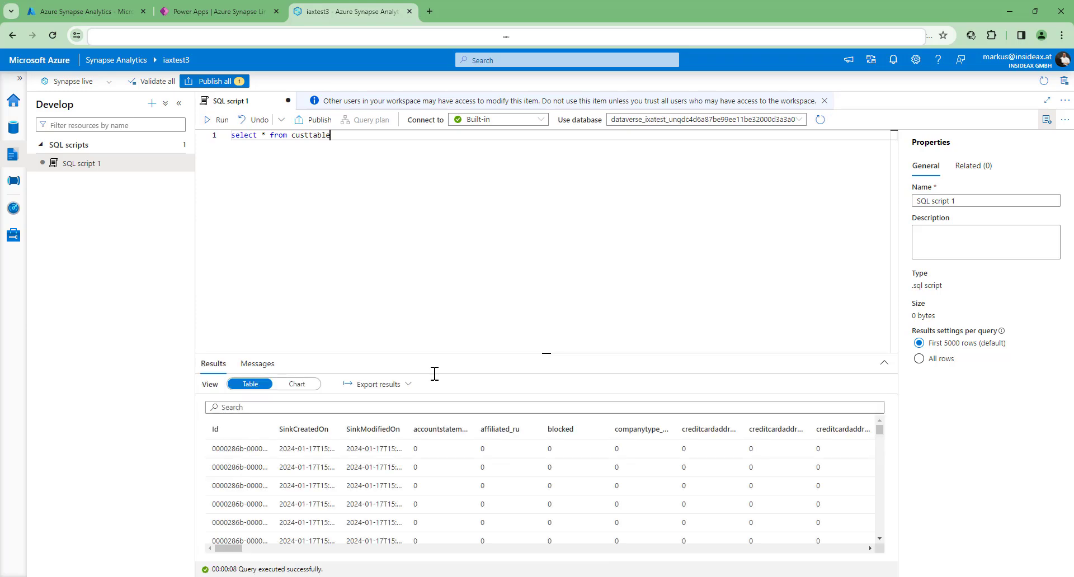
drag(225, 549, 864, 555)
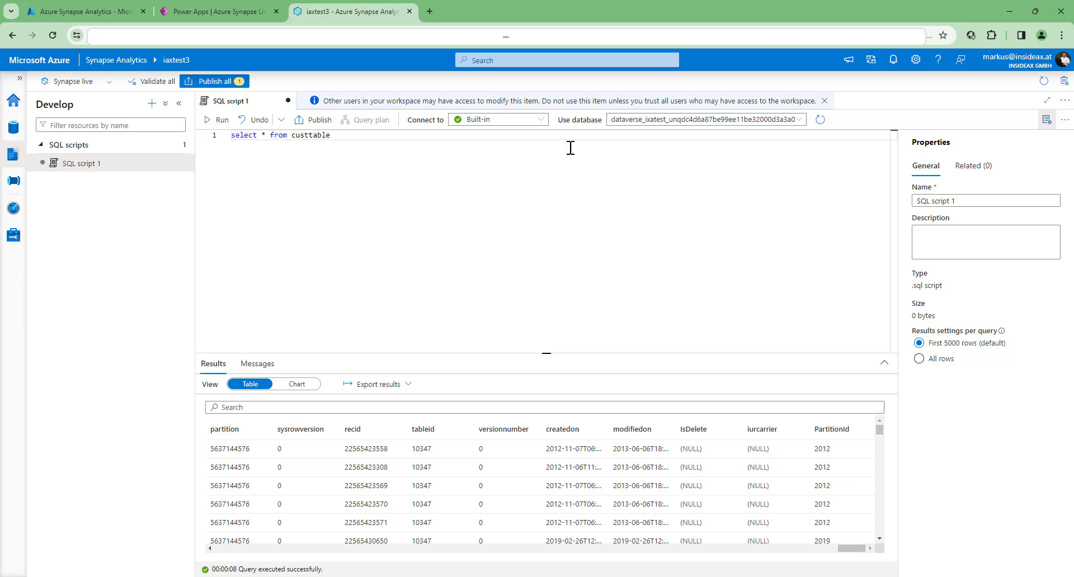
- Close the custtable query script and discard its changes
click(288, 101)
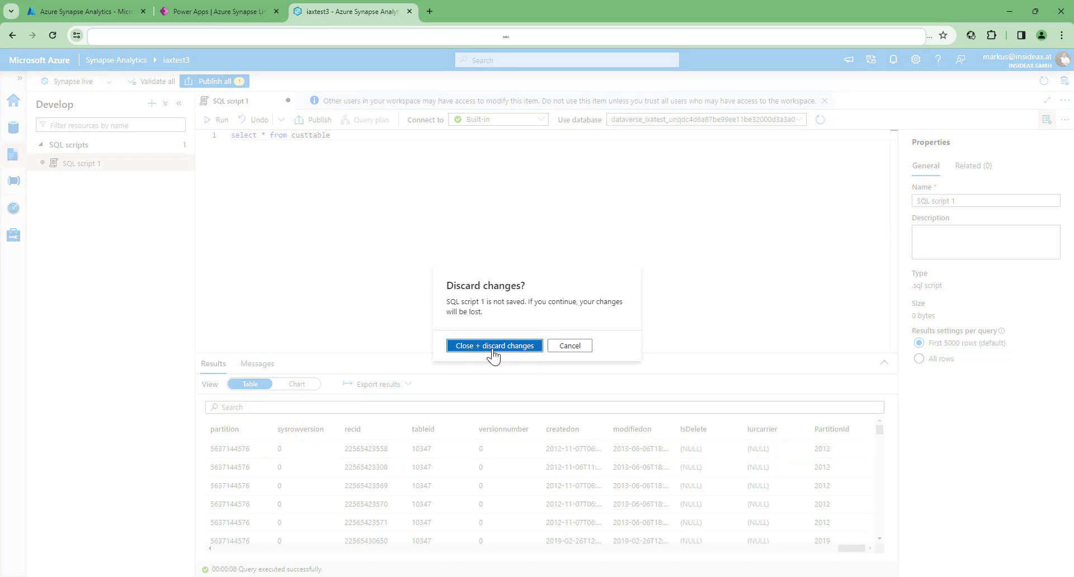
click(475, 352)
click(17, 160)
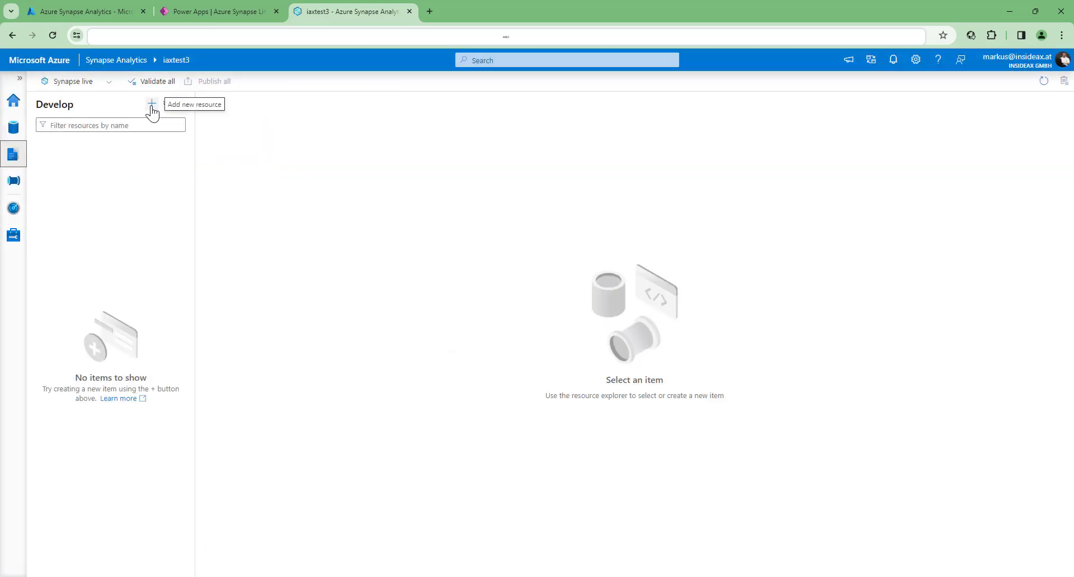
- View the databases listed under SQL database in the data explorer and collapse the group again
click(13, 127)
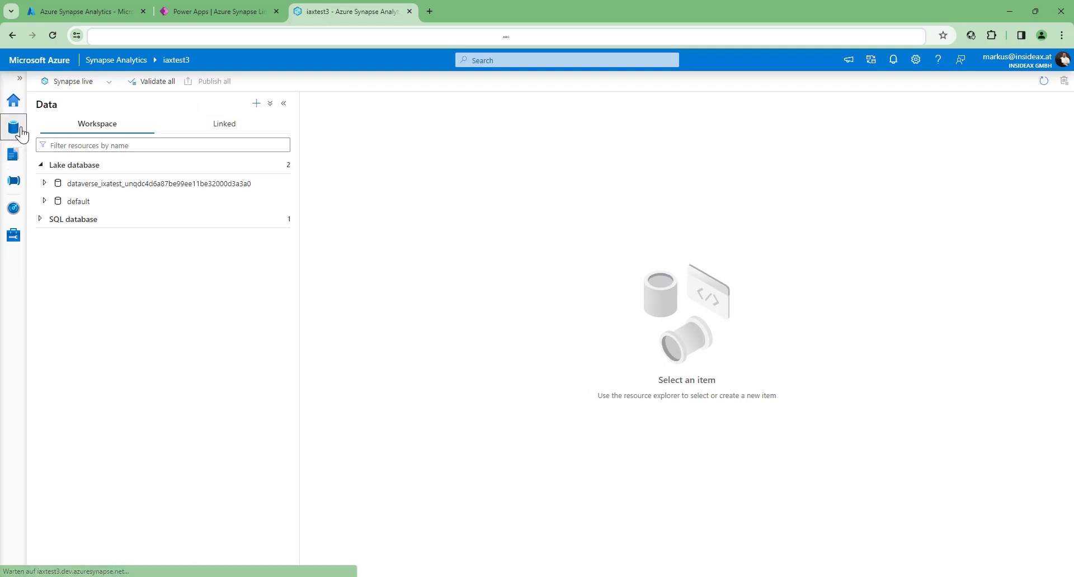
click(40, 221)
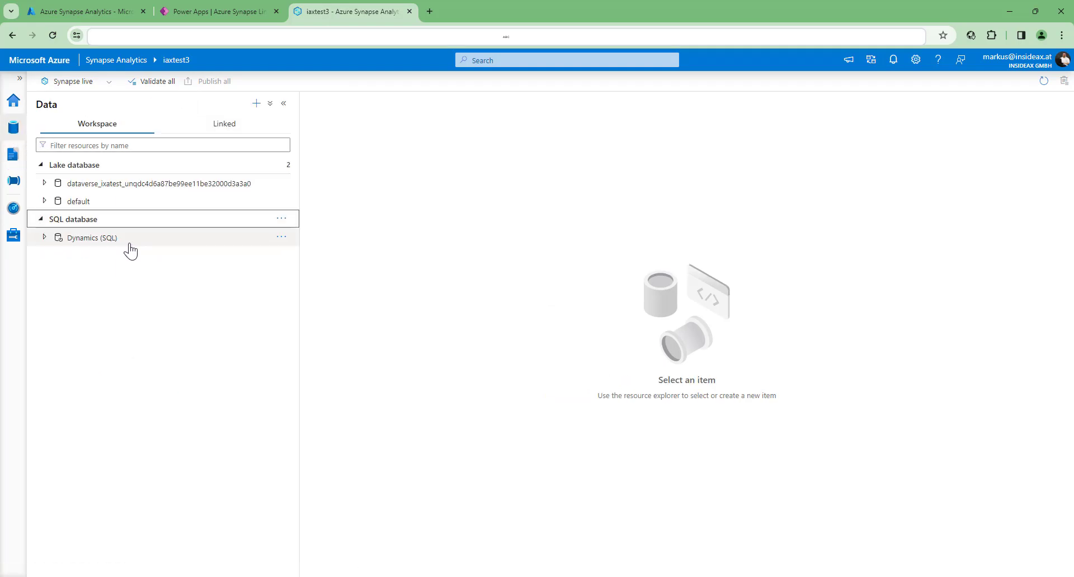
click(40, 220)
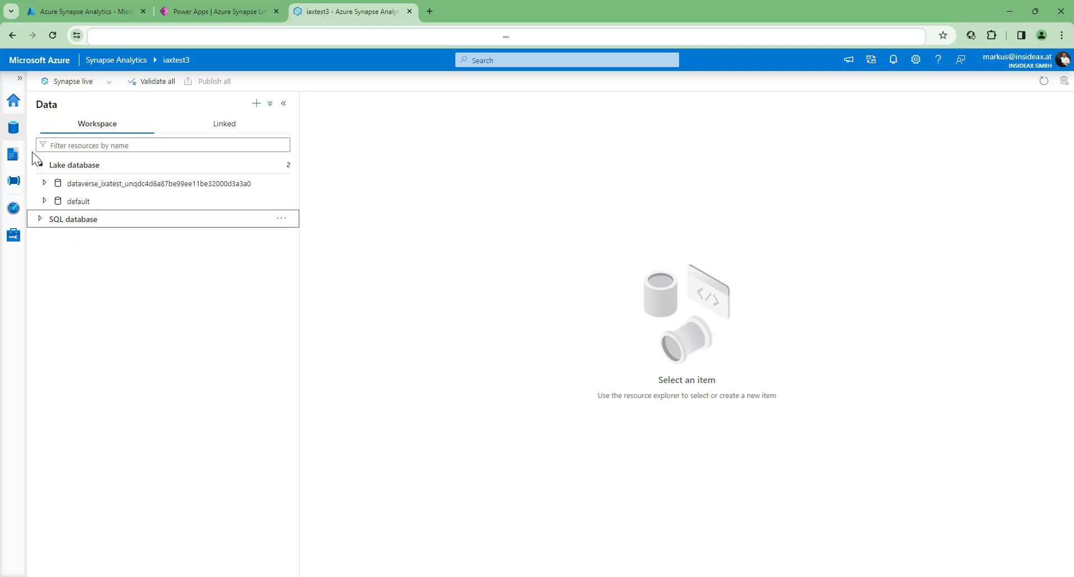
- Create another empty SQL script in the workspace's development area
click(9, 157)
click(152, 103)
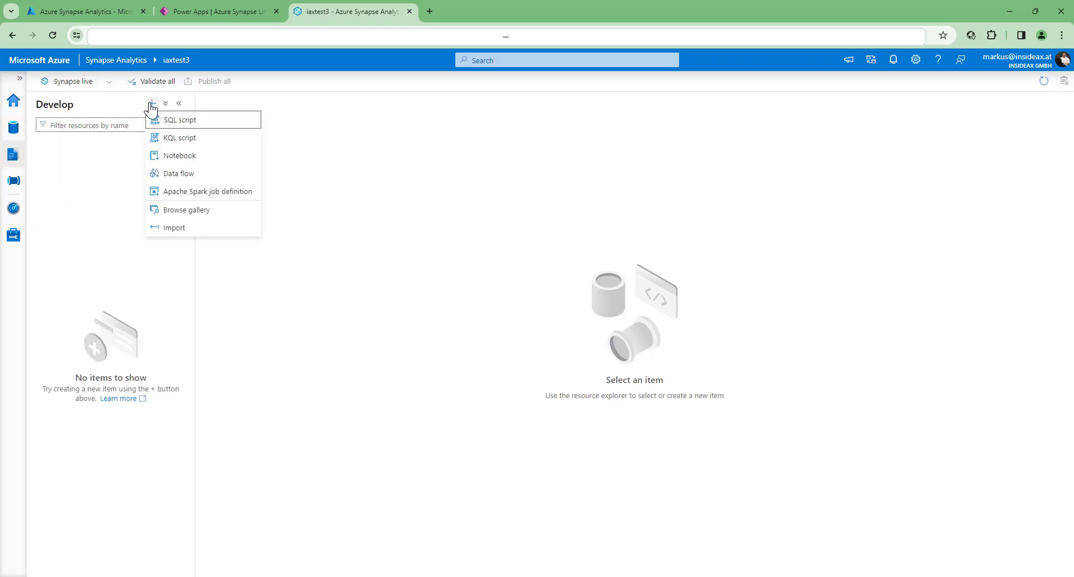
click(192, 126)
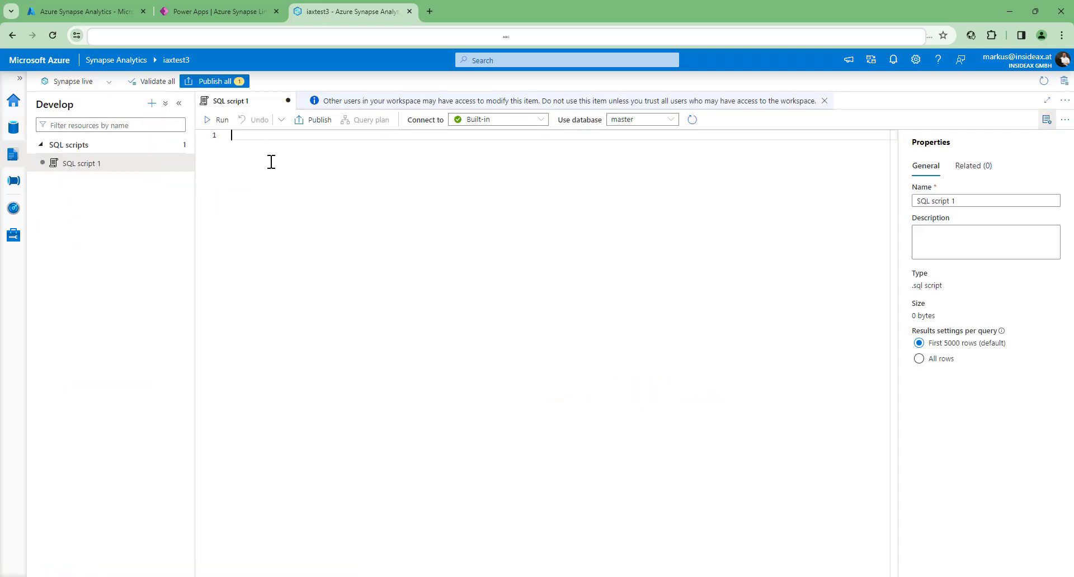
text(create )
text(dt)
key(Tab)
text(test123)
key(BackSpace)
key(BackSpace)
key(BackSpace)
key(BackSpace)
key(BackSpace)
key(BackSpace)
key(BackSpace)
key(BackSpace)
key(BackSpace)
key(BackSpace)
key(BackSpace)
key(BackSpace)
key(BackSpace)
key(BackSpace)
key(BackSpace)
key(BackSpace)
key(BackSpace)
key(BackSpace)
key(BackSpace)
key(BackSpace)
- Write the statement "create view TestView as select * from CustTable" over two lines in the script
text(create v)
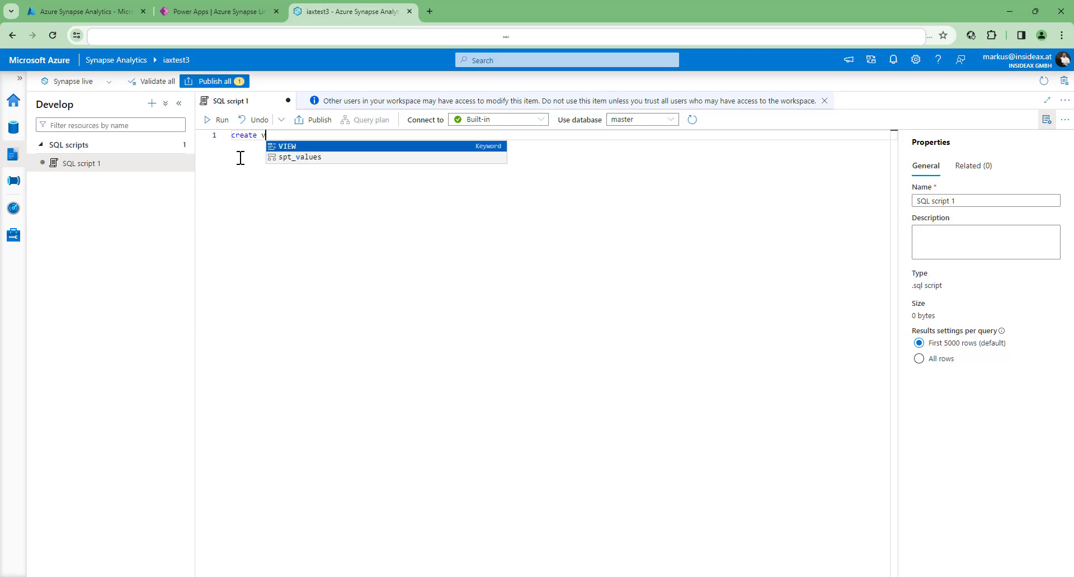
text(iew TestView as)
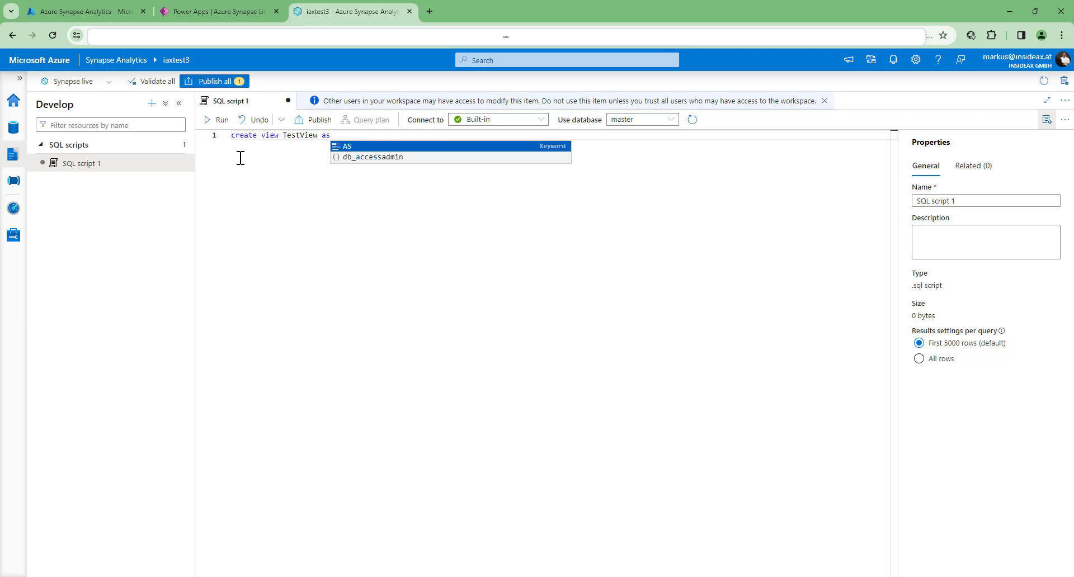
key(Return)
text(select * from CustTable)
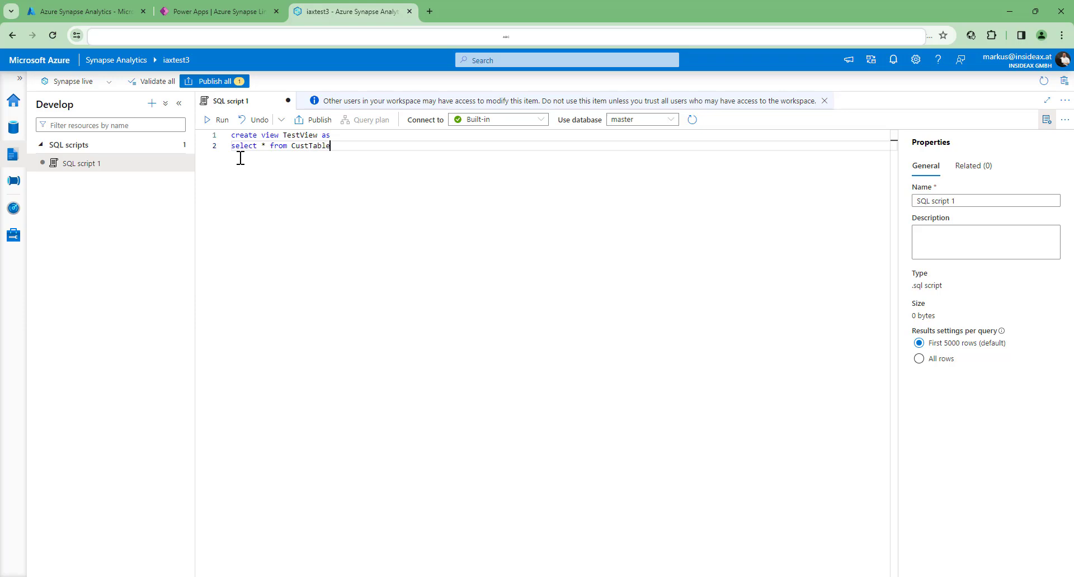
- Set the view script to use the Dynamics database
click(638, 121)
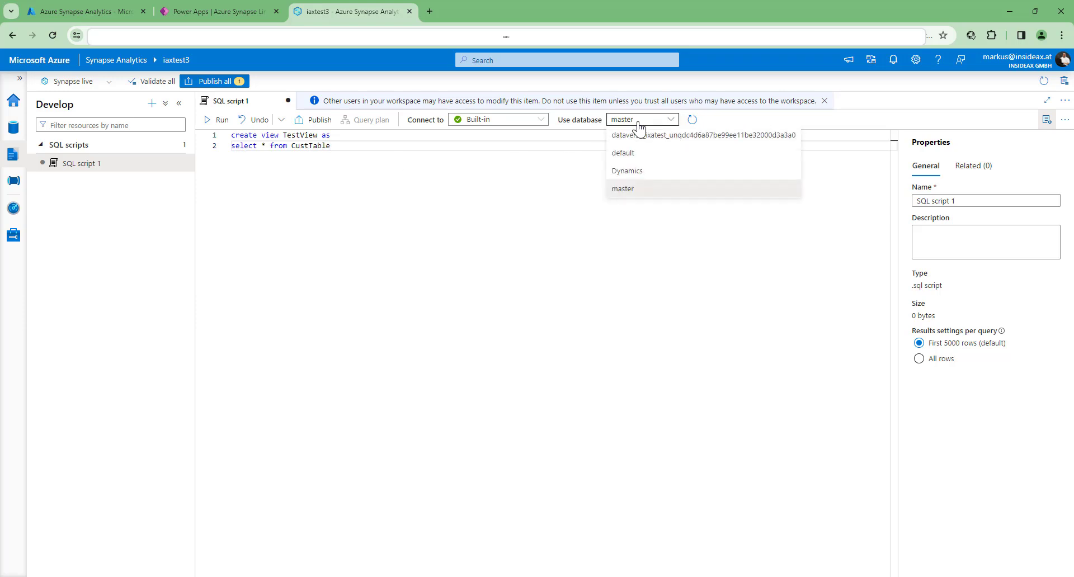
click(640, 168)
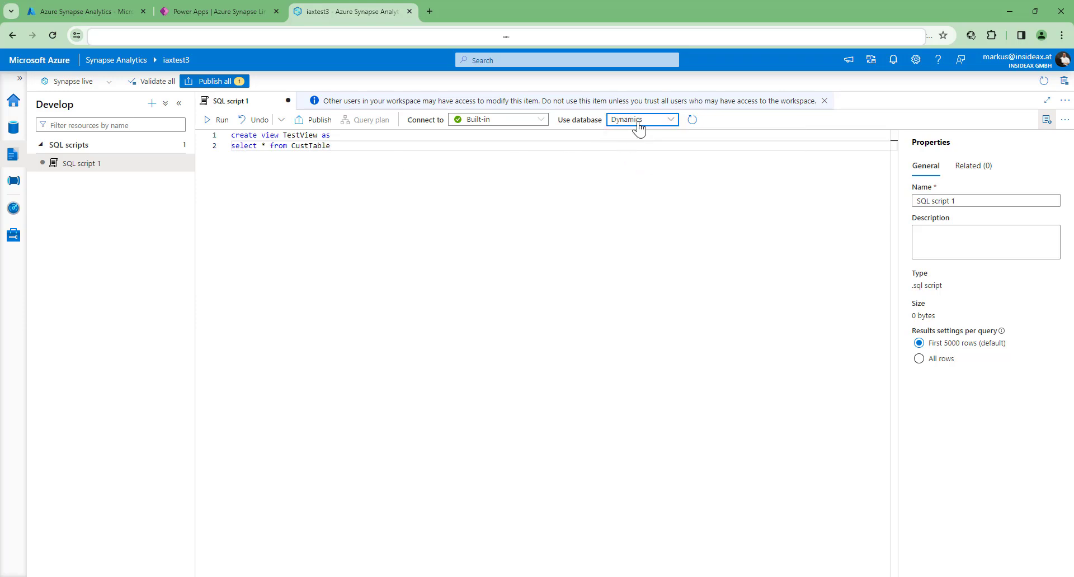
drag(292, 147, 333, 147)
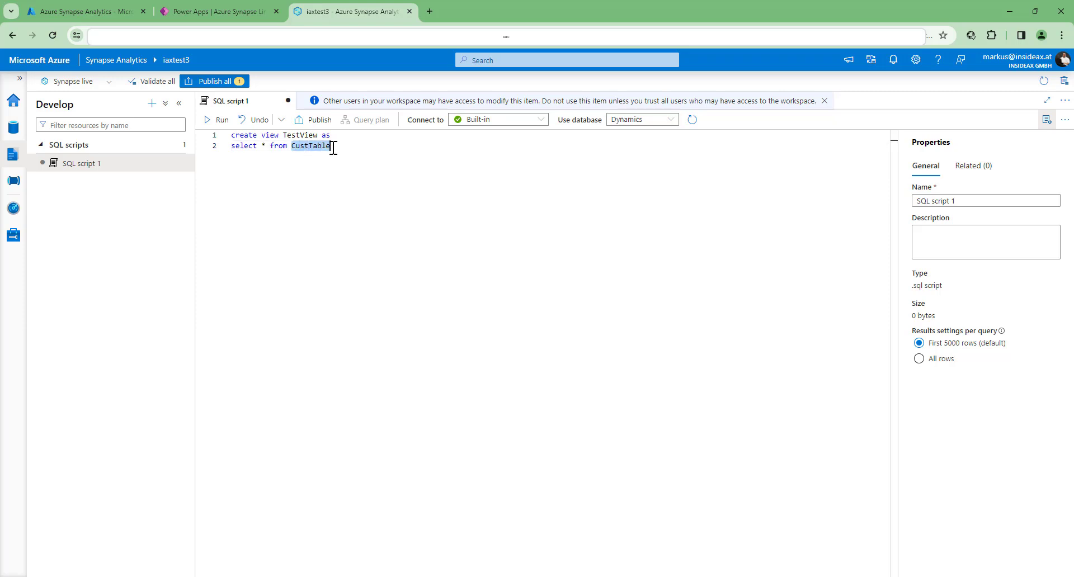
click(342, 150)
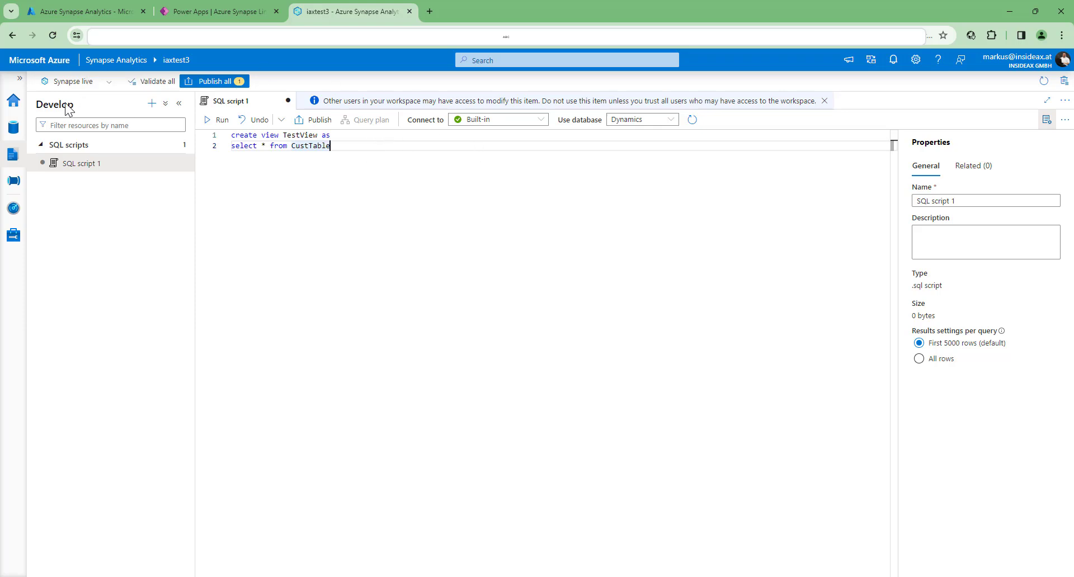
- Prefix CustTable with the full dataverse_ixatest lake database name and the dbo schema, and run the script to create TestView
click(13, 127)
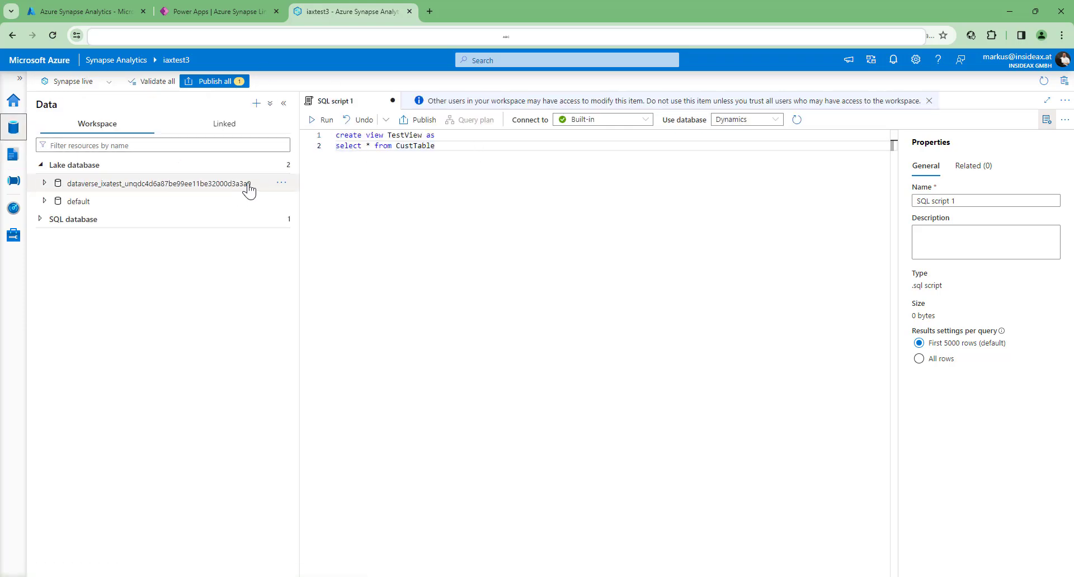
double_click(73, 185)
key(ctrl+c)
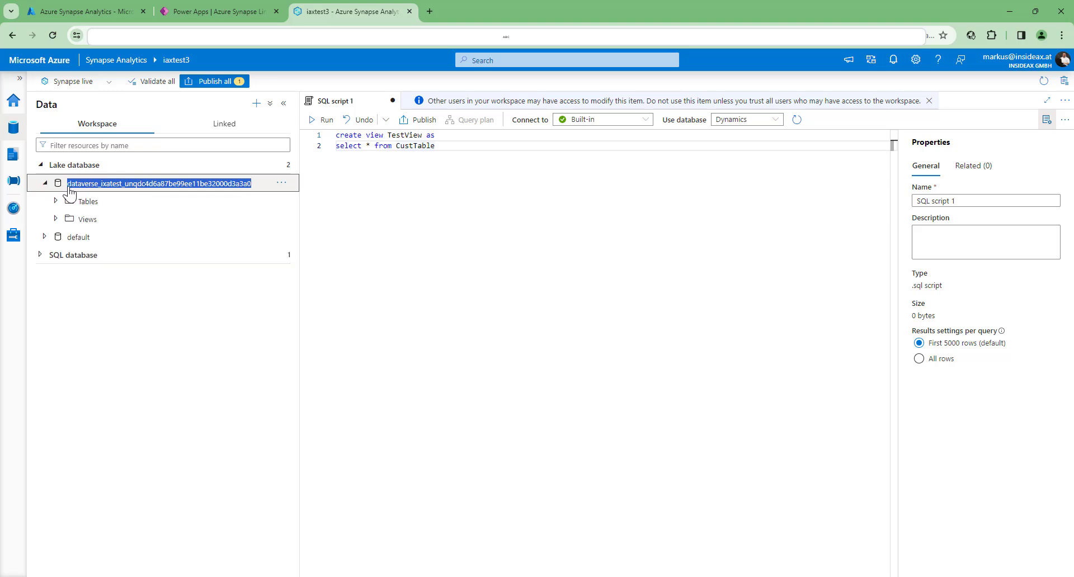
click(397, 146)
key(ctrl+v)
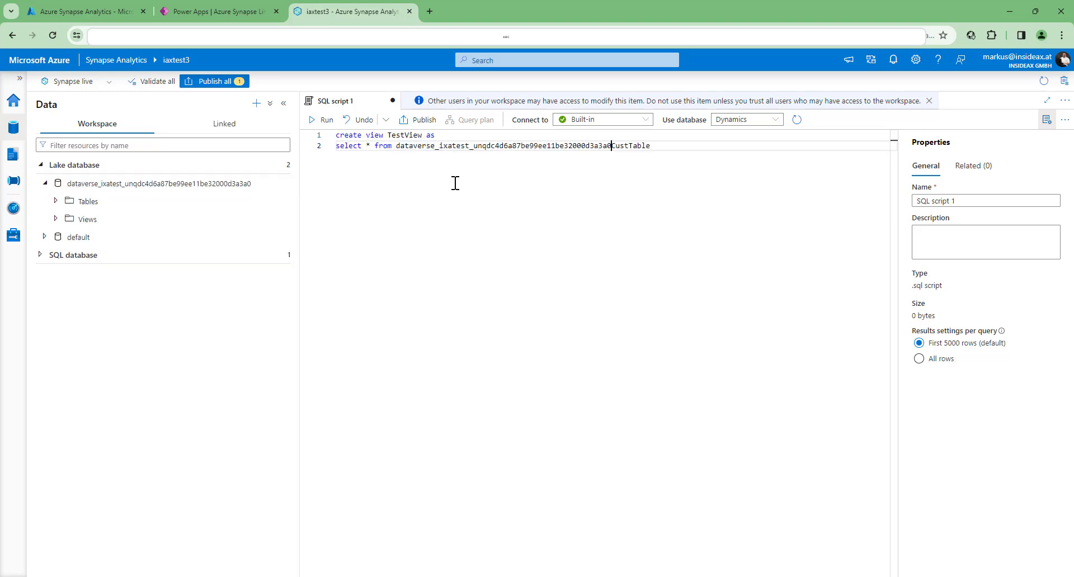
text(.dbo.)
key(BackSpace)
key(End)
click(325, 121)
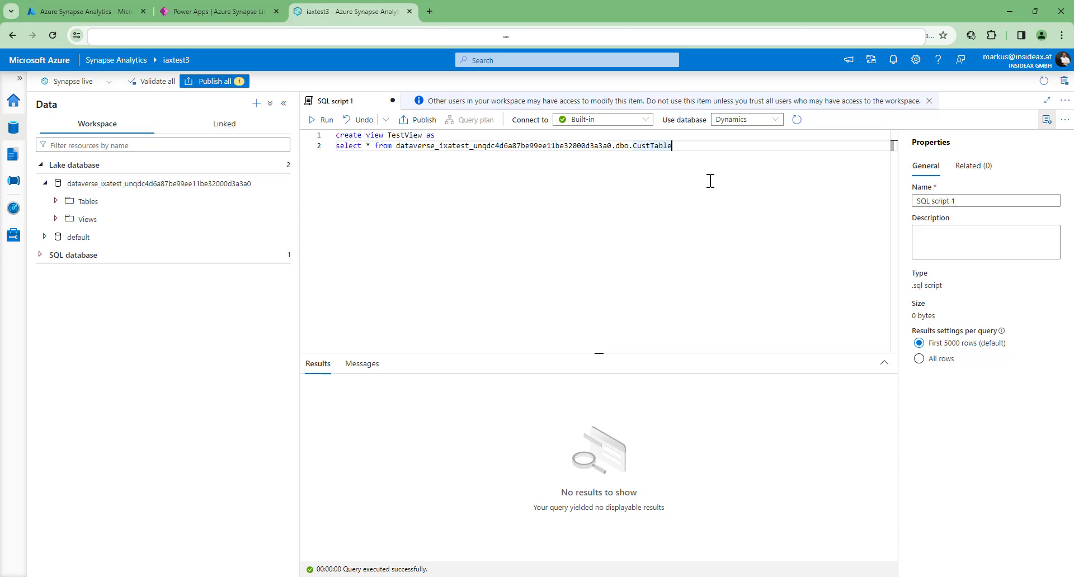
- Add "select * from sys.views" below the view statement, run only that query, and check the results for TestView
key(Return)
key(Return)
key(Return)
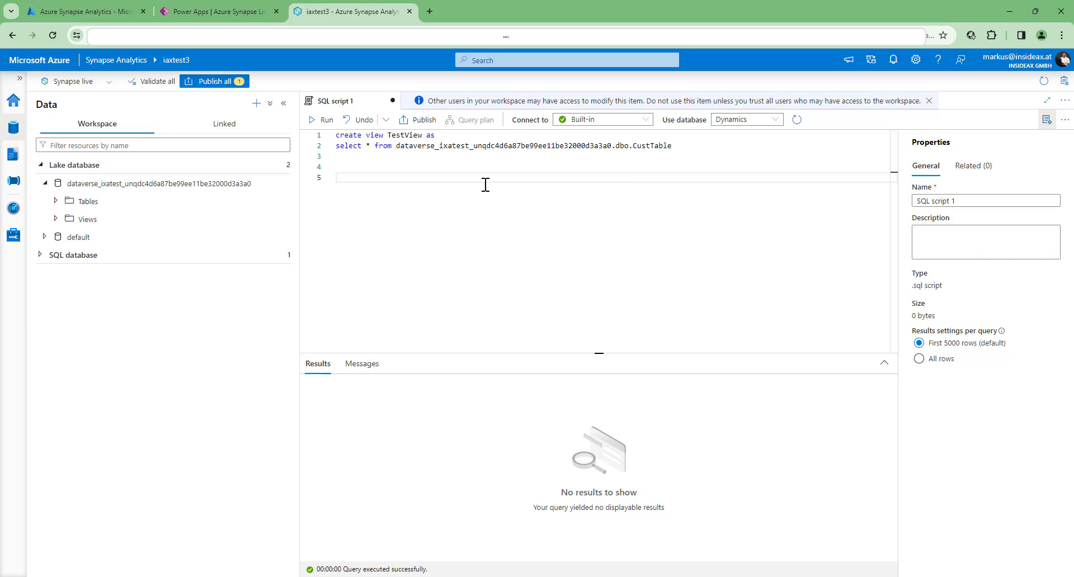
text(selet ct * from sys.view)
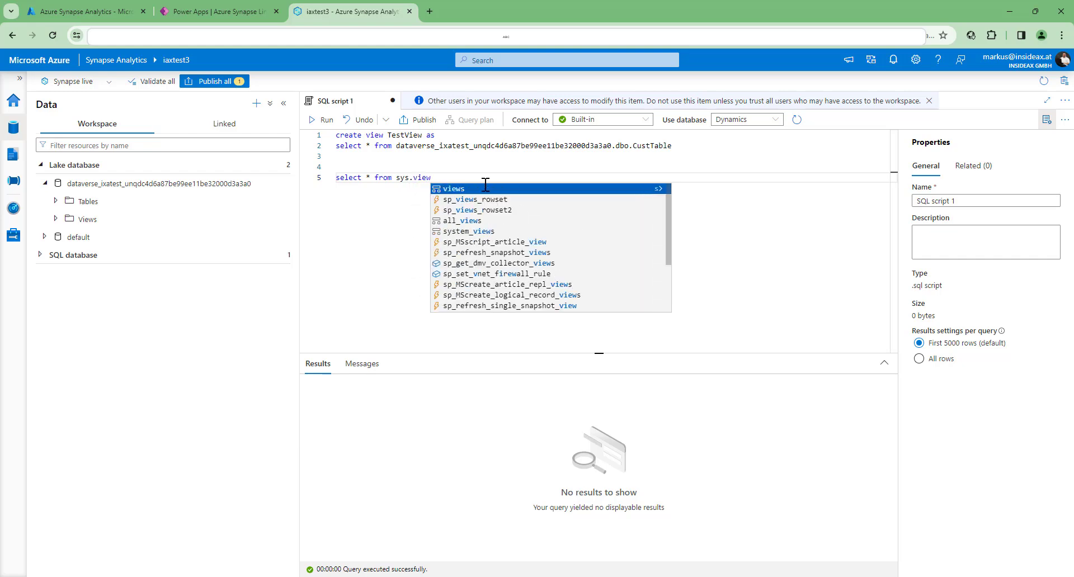
key(Return)
key(shift+Up)
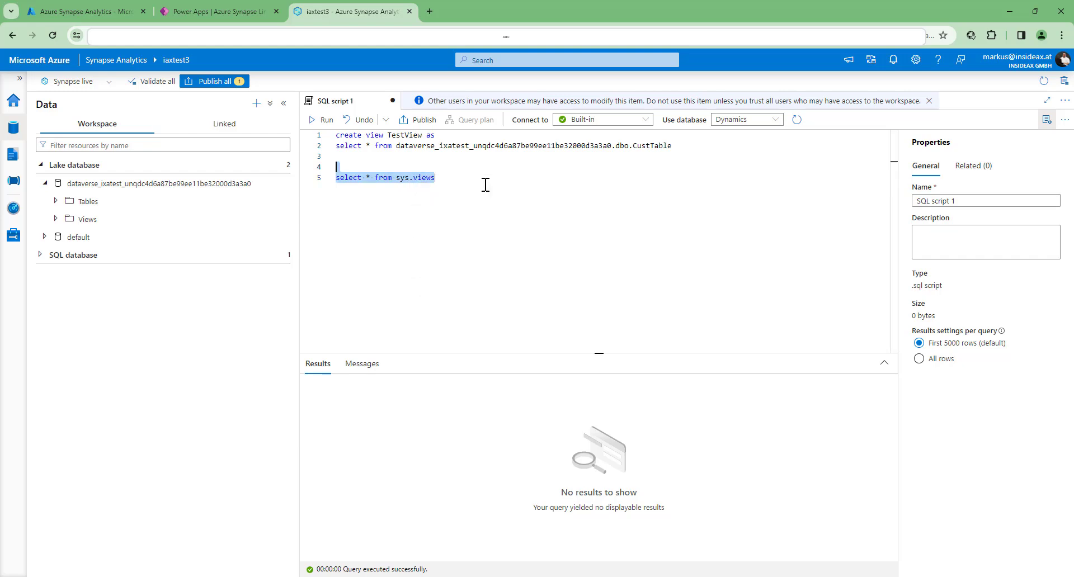
click(313, 120)
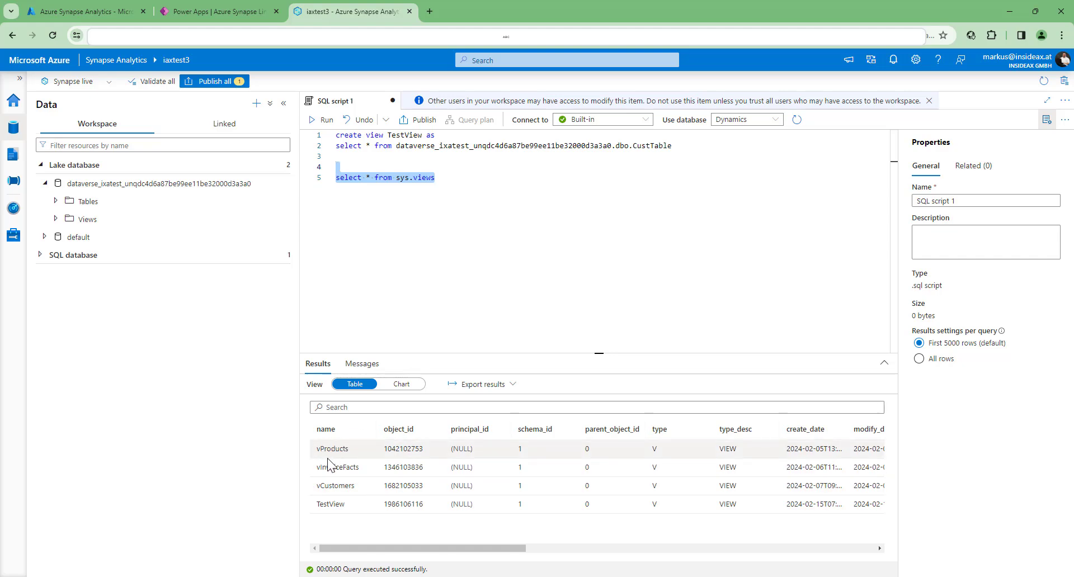
double_click(324, 504)
click(354, 512)
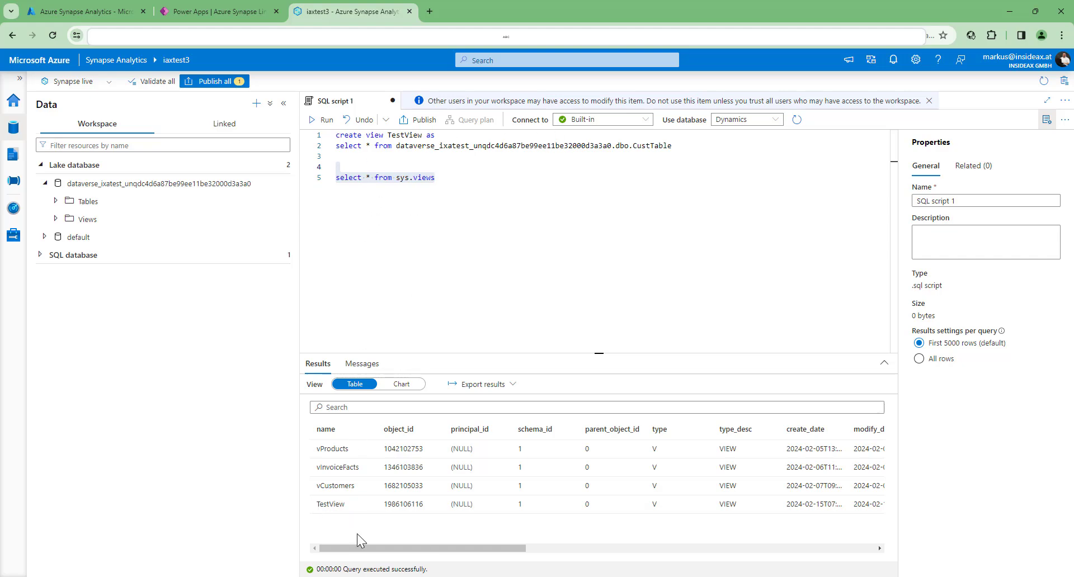
click(466, 301)
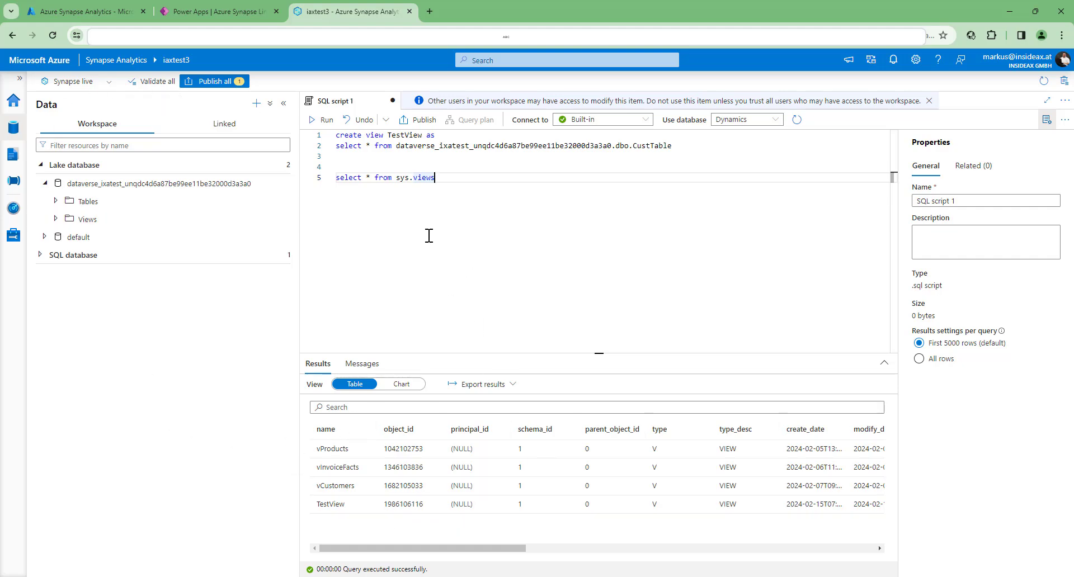
- Copy the workspace SQL endpoint from the properties of the Built-in serverless SQL pool
click(15, 237)
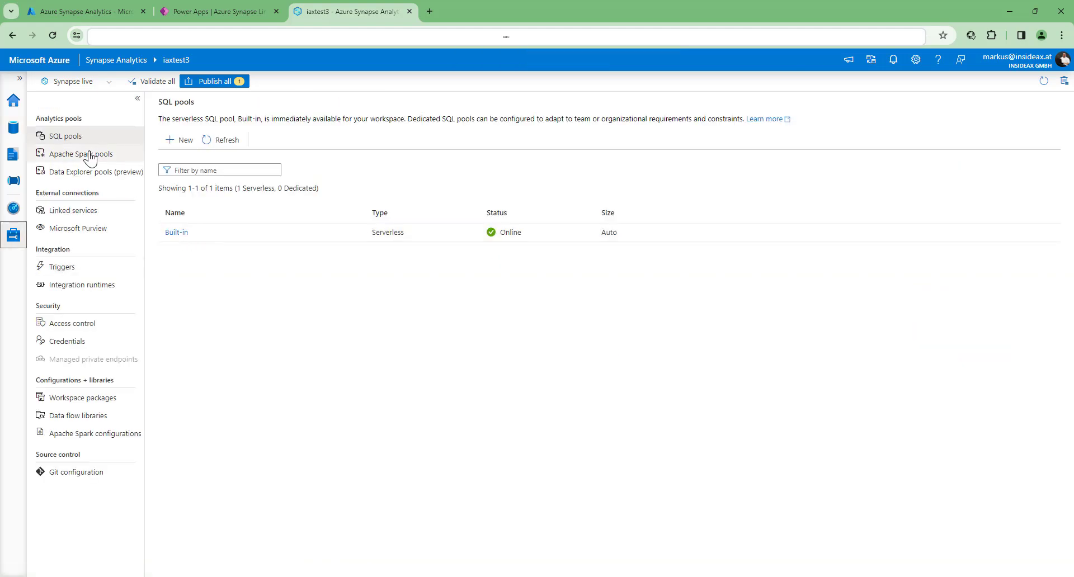
click(174, 233)
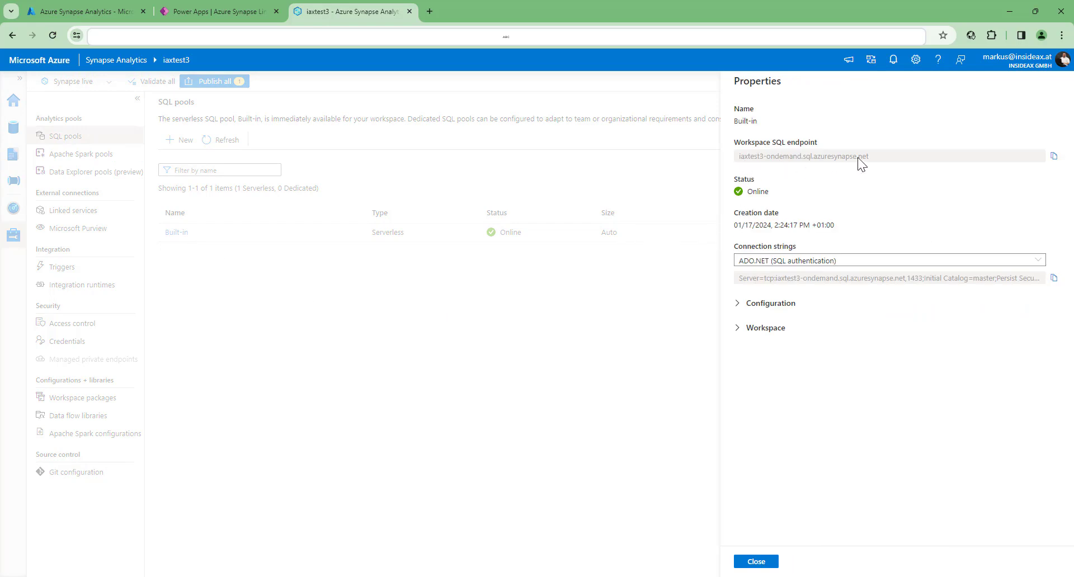
click(1054, 156)
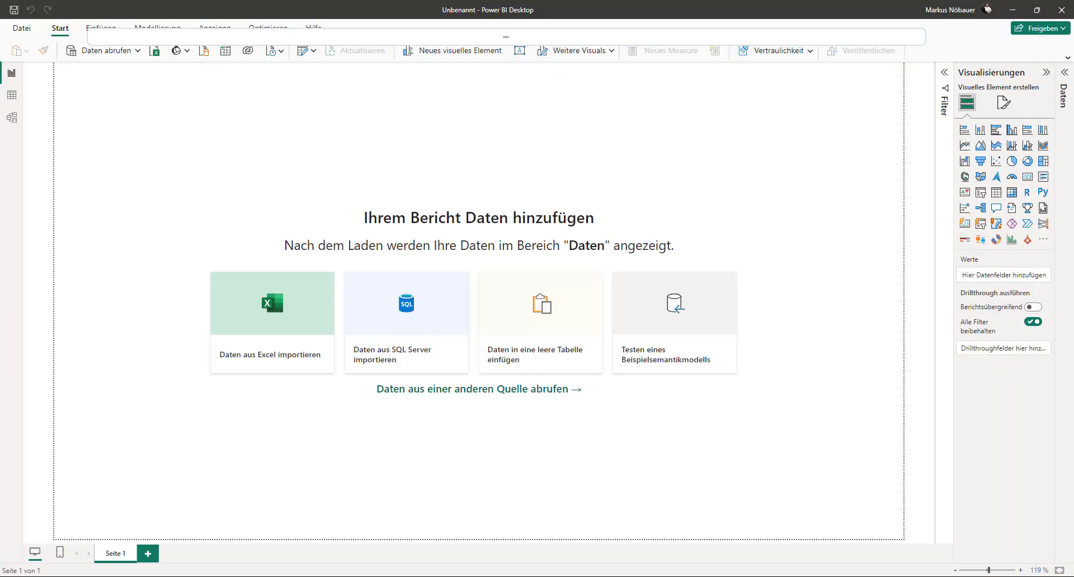
- Start a new data connection with the Azure Synapse Analytics SQL connector, found by searching for "synapse"
click(137, 51)
click(88, 296)
text(synapse)
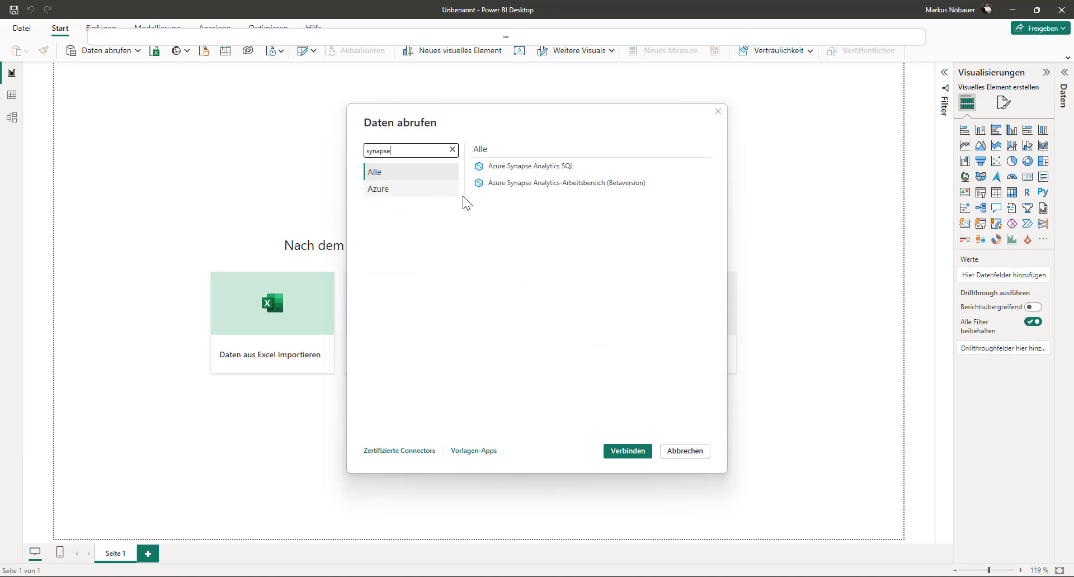
click(512, 167)
click(627, 450)
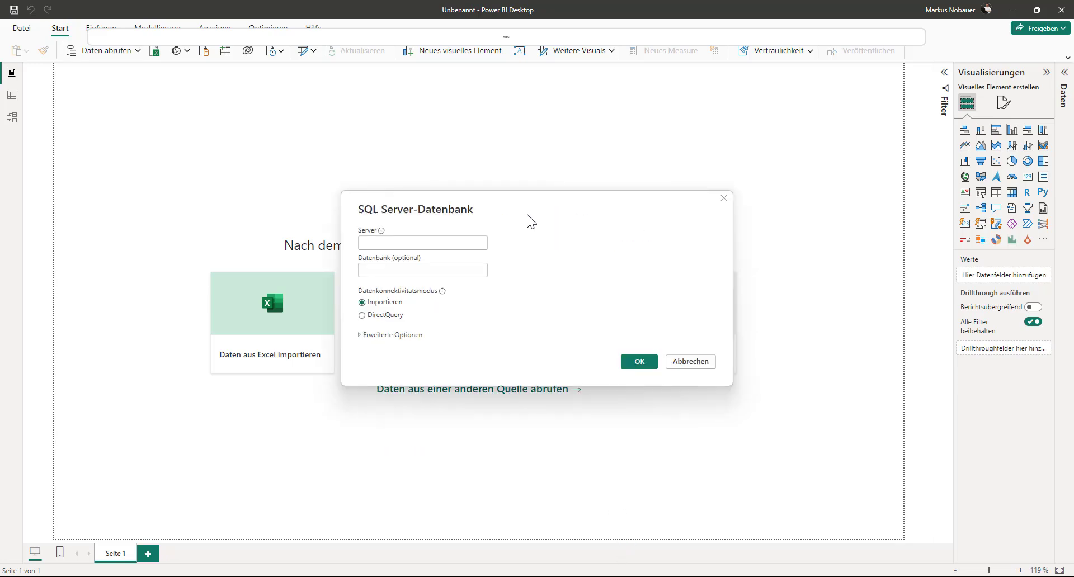
- Connect to the server iaxtest3-ondemand.sql.azuresynapse.net and the Dynamics database in import mode
key(ctrl+v)
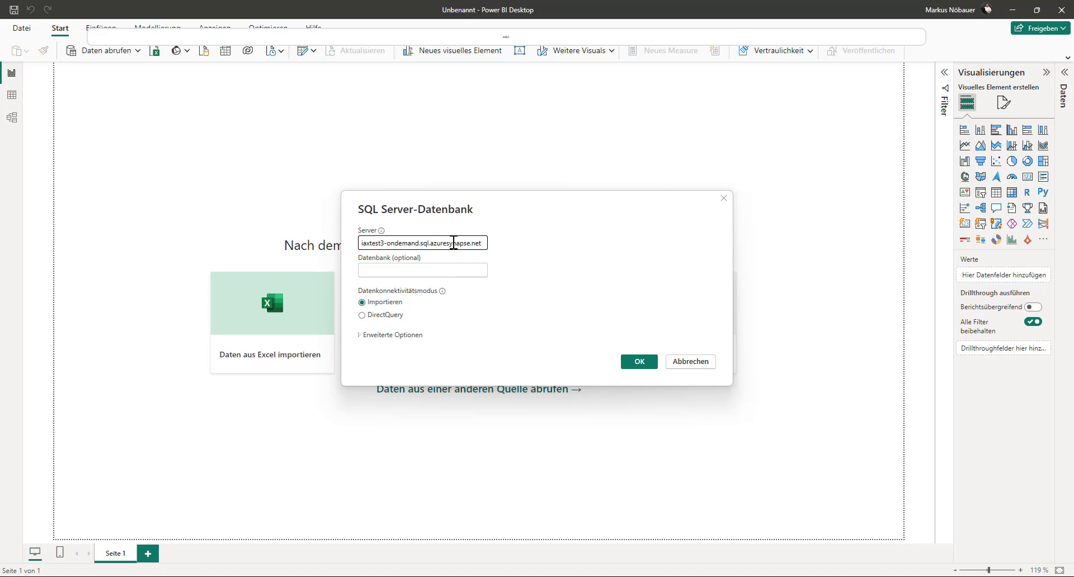
click(449, 273)
text(Dyn)
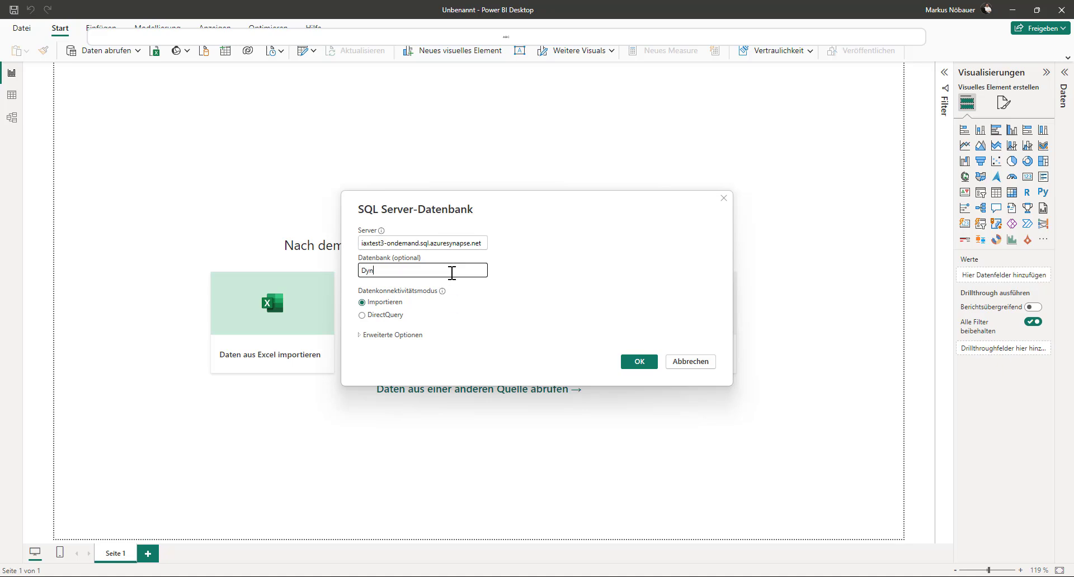
click(638, 364)
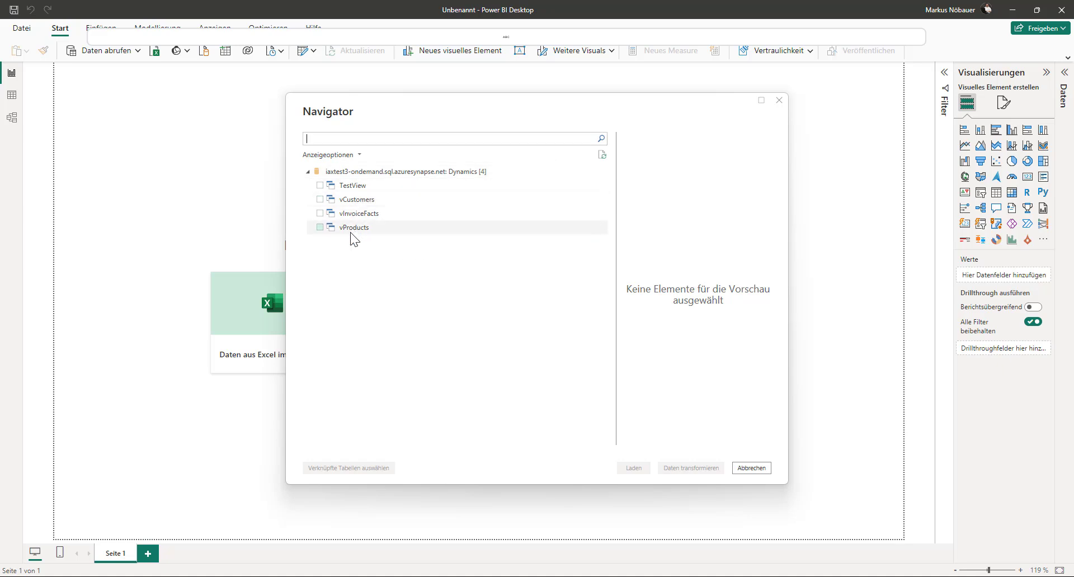
- Load TestView into the report and look through its columns in the table view
click(319, 186)
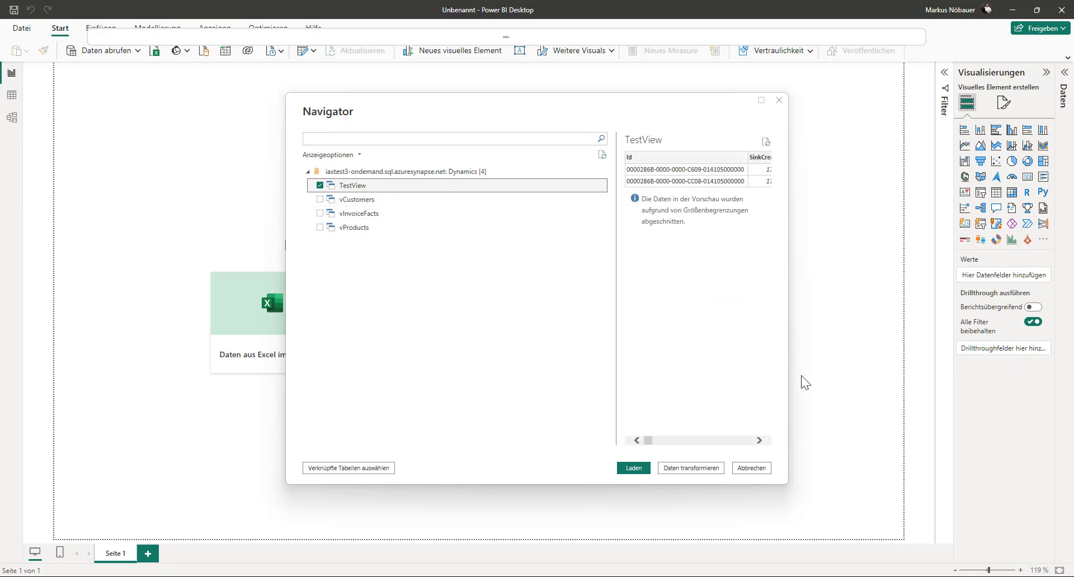
click(633, 468)
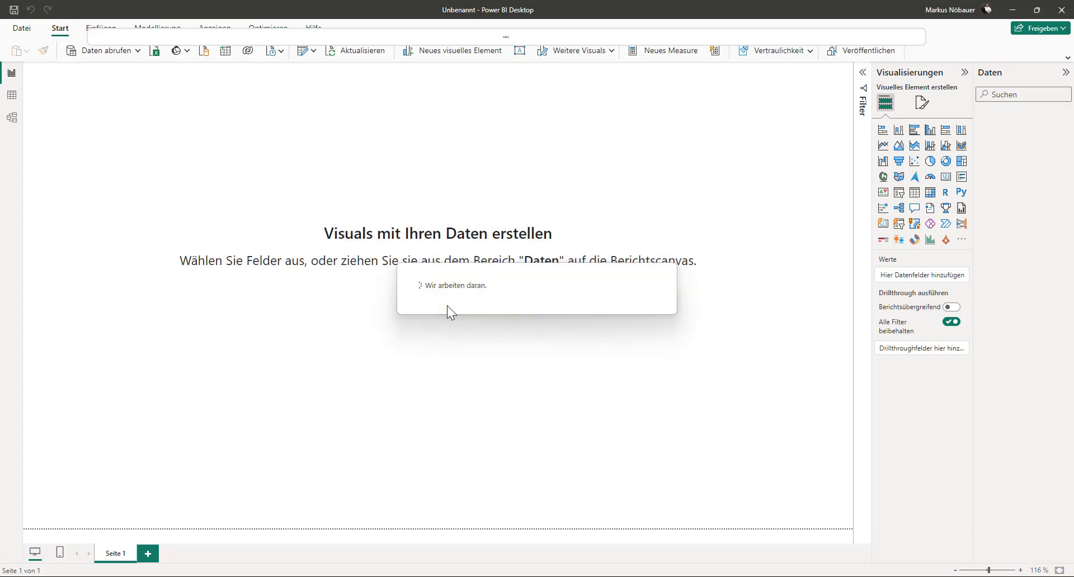
click(12, 97)
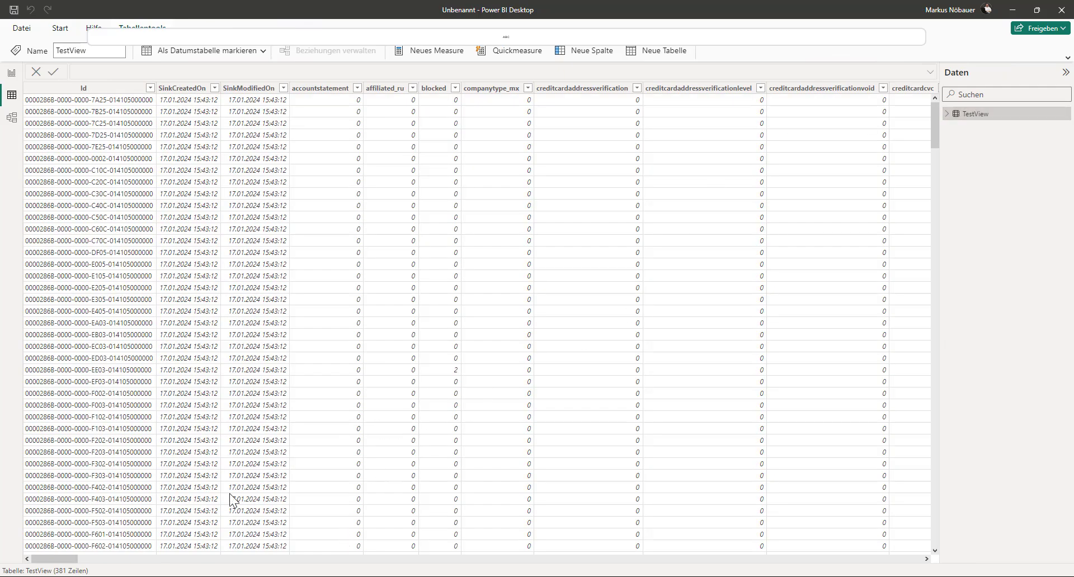
drag(65, 560, 876, 559)
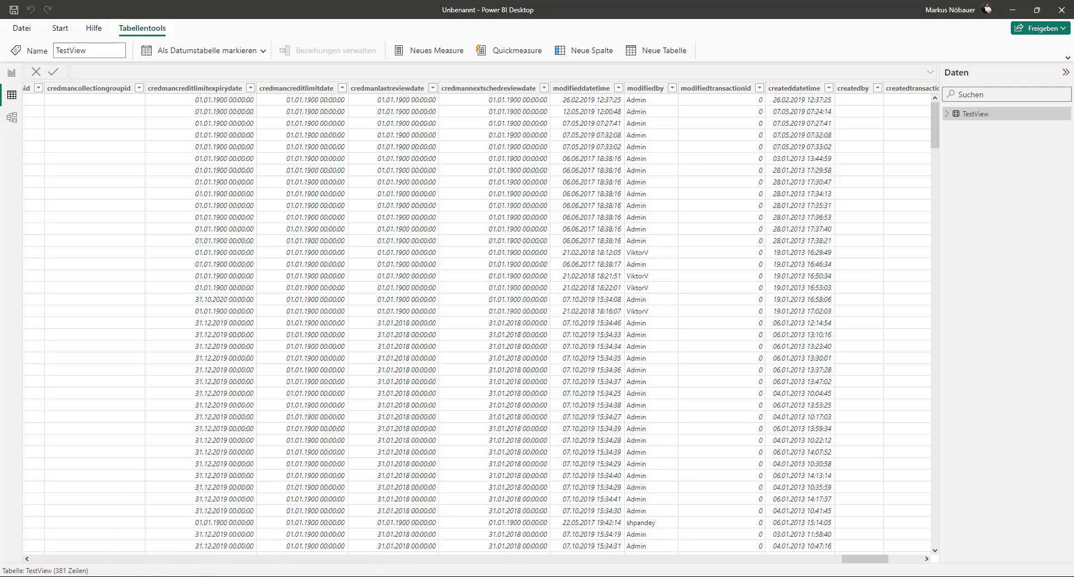
- Switch to Synapse Studio, close the Built-in pool's properties, and close the open SQL script without keeping its changes
click(191, 535)
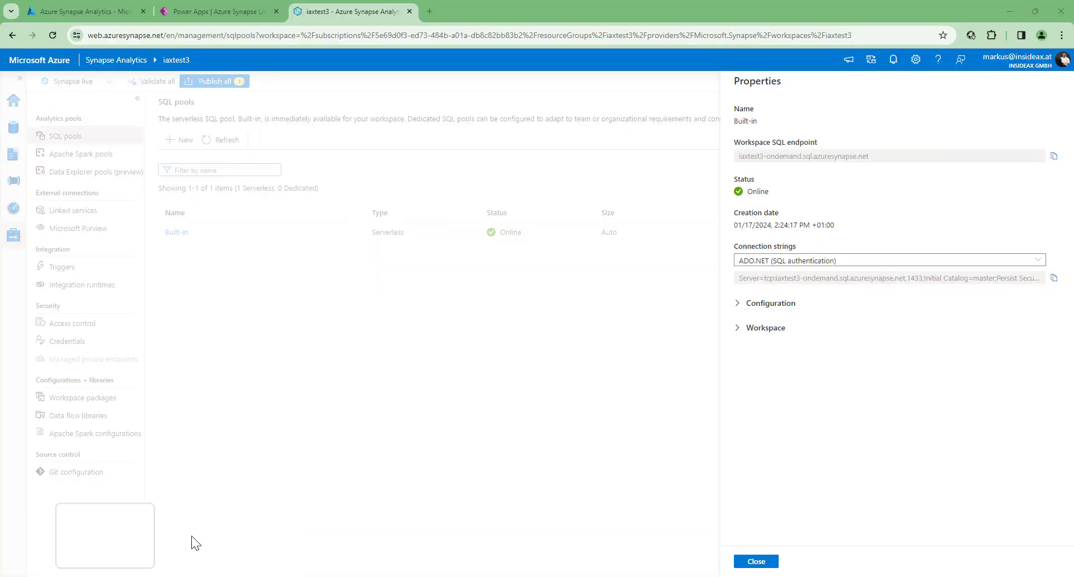
click(761, 564)
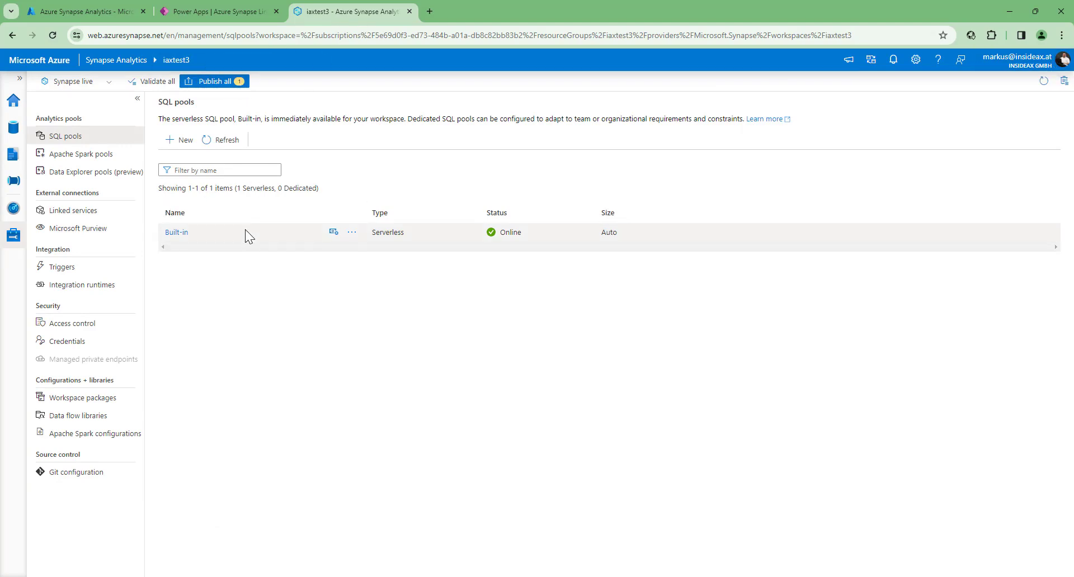
click(12, 159)
click(287, 100)
click(493, 346)
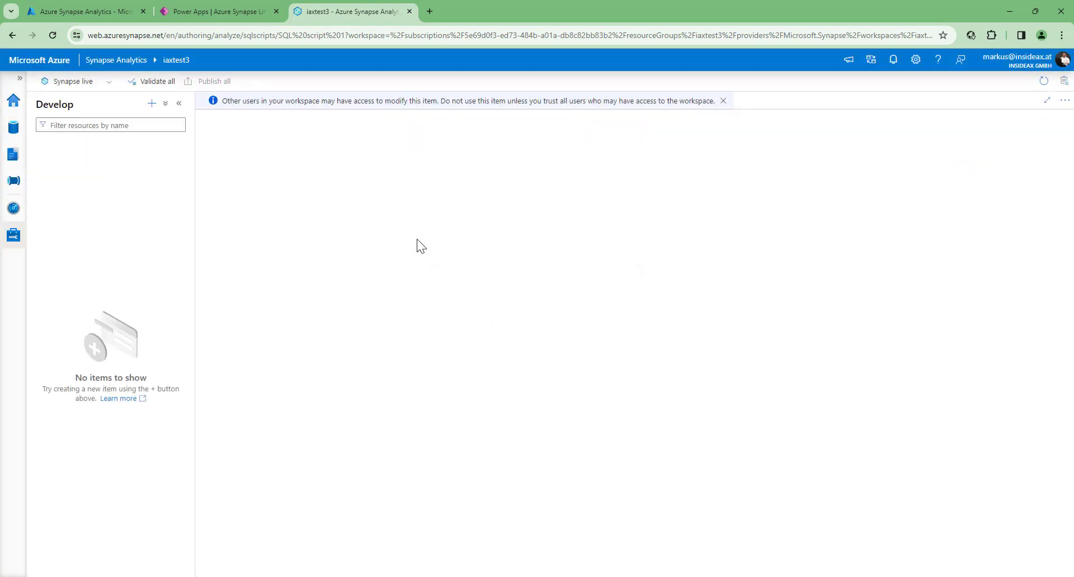
- Create a new SQL script in the Develop hub and set it to use the Dynamics database
click(11, 160)
click(165, 105)
click(152, 104)
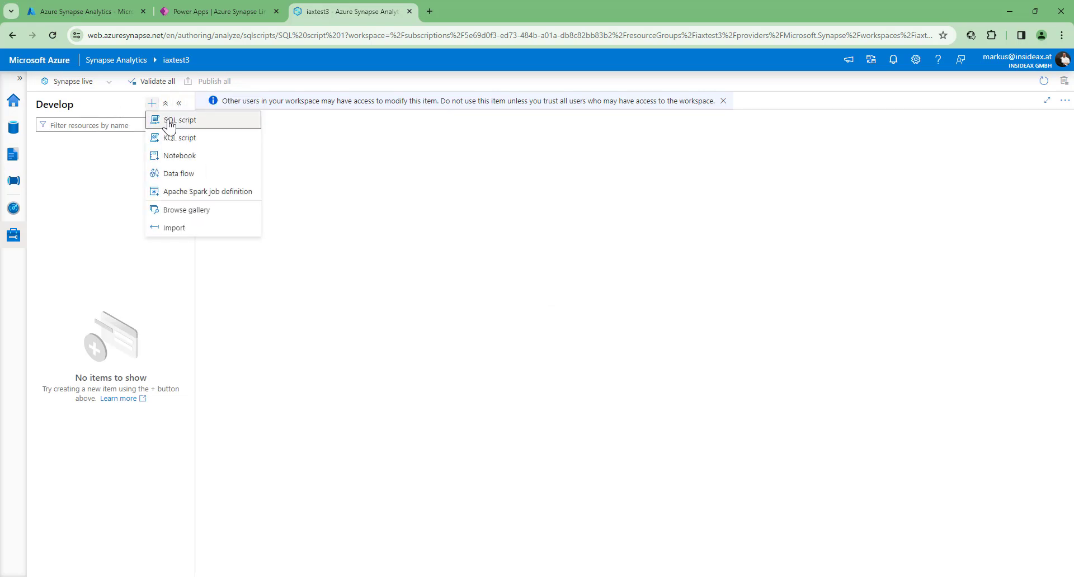
click(164, 118)
click(659, 123)
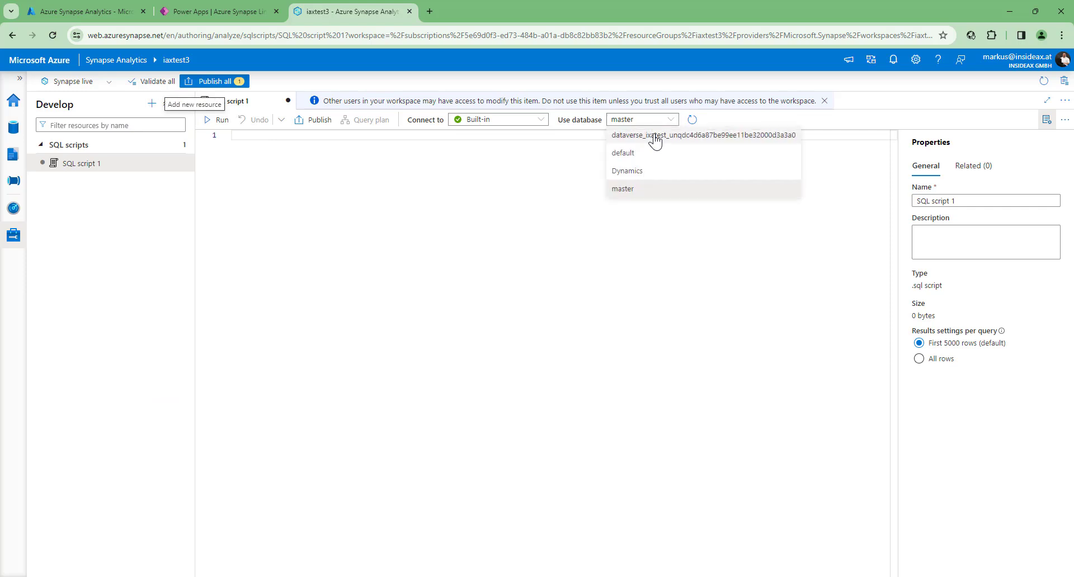
click(632, 170)
- Run "select * from vCustomers" and look through the columns of the query results
text(selec)
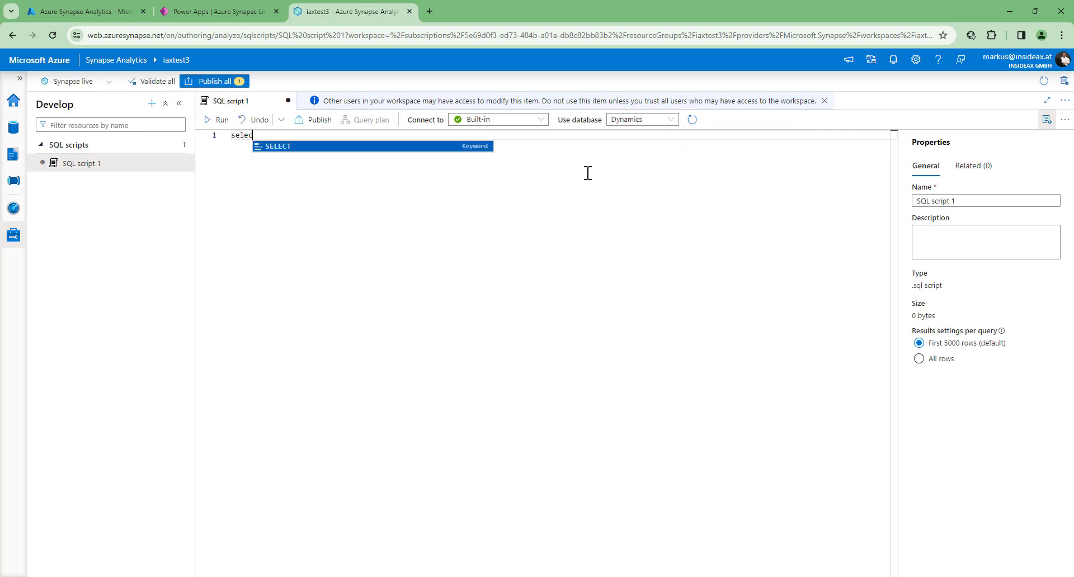
text(t * from)
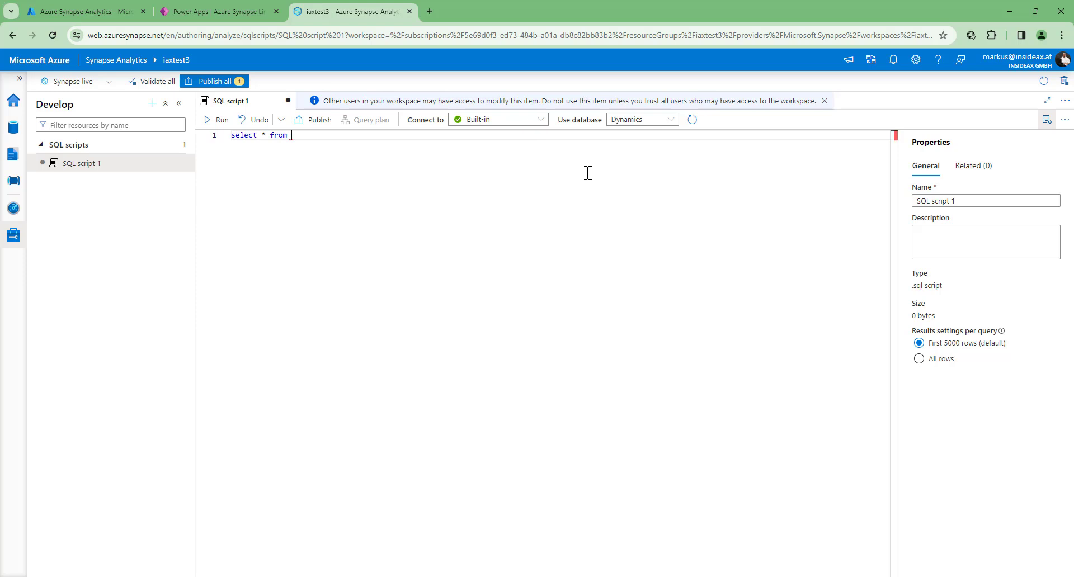
text( v)
key(Tab)
click(217, 120)
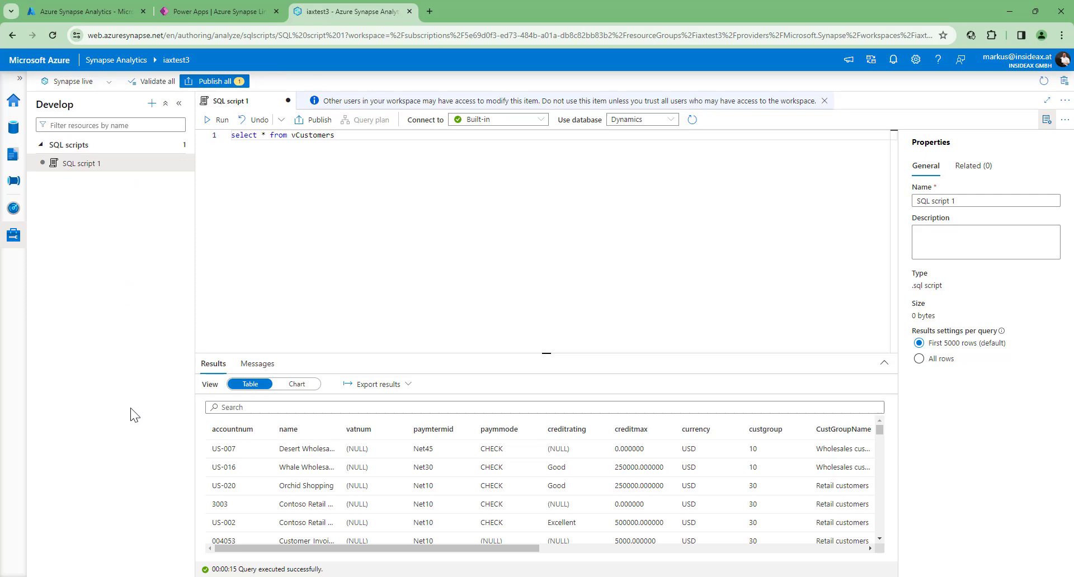
drag(537, 548, 674, 549)
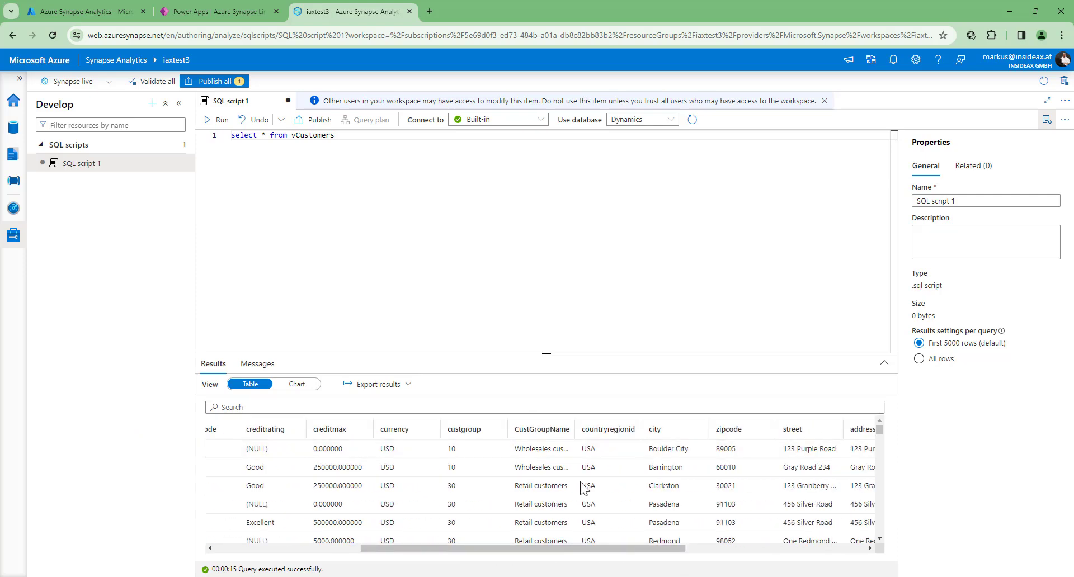
drag(587, 548, 863, 564)
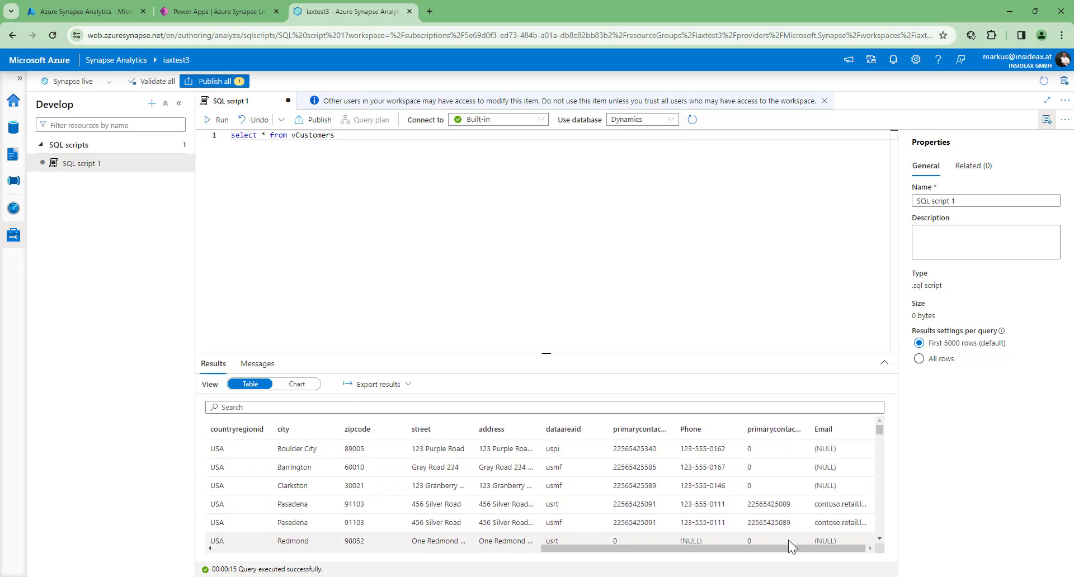
drag(787, 549, 328, 540)
drag(252, 135, 234, 219)
- Switch to Power BI Desktop and start another data connection with the Azure Synapse Analytics SQL connector
click(234, 219)
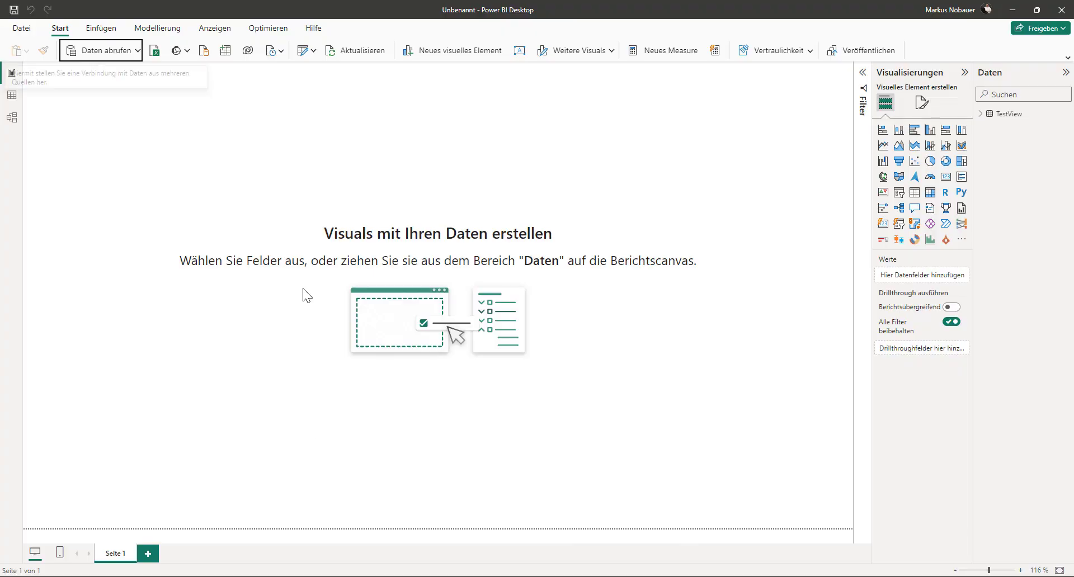
click(115, 49)
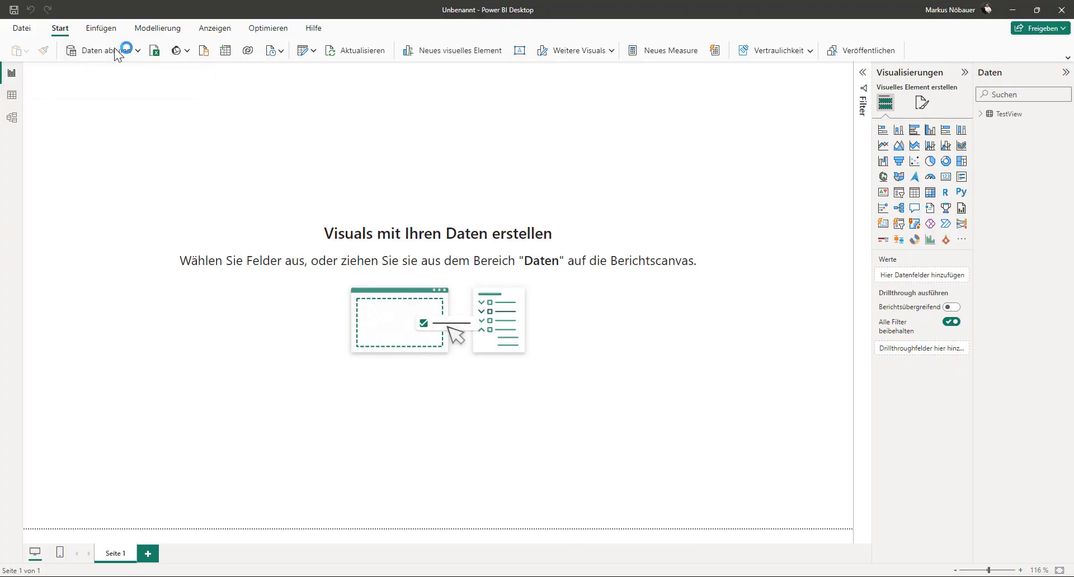
text(synpase)
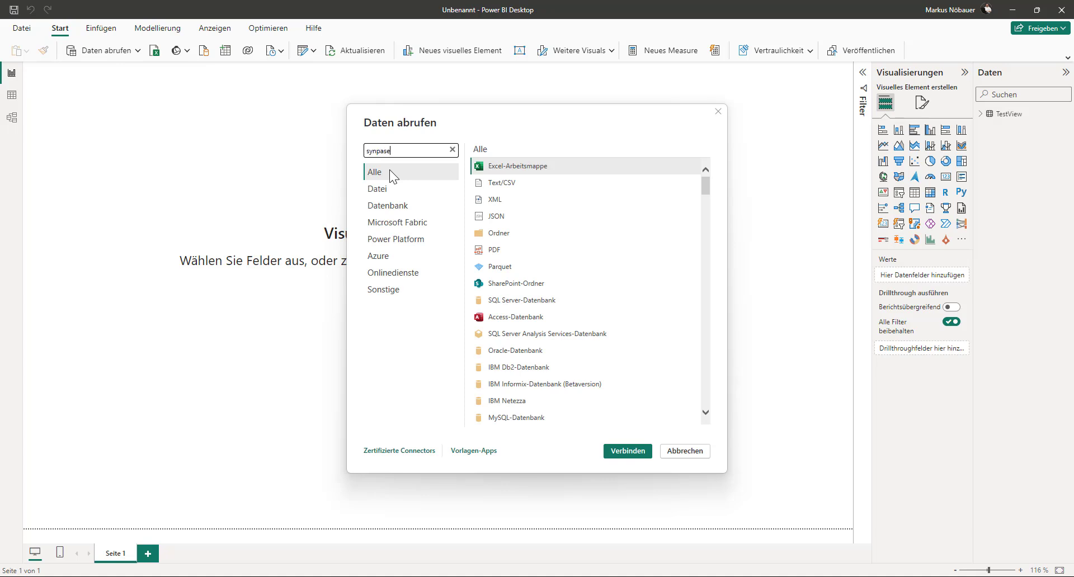
key(BackSpace)
key(BackSpace)
key(BackSpace)
key(BackSpace)
text(apse)
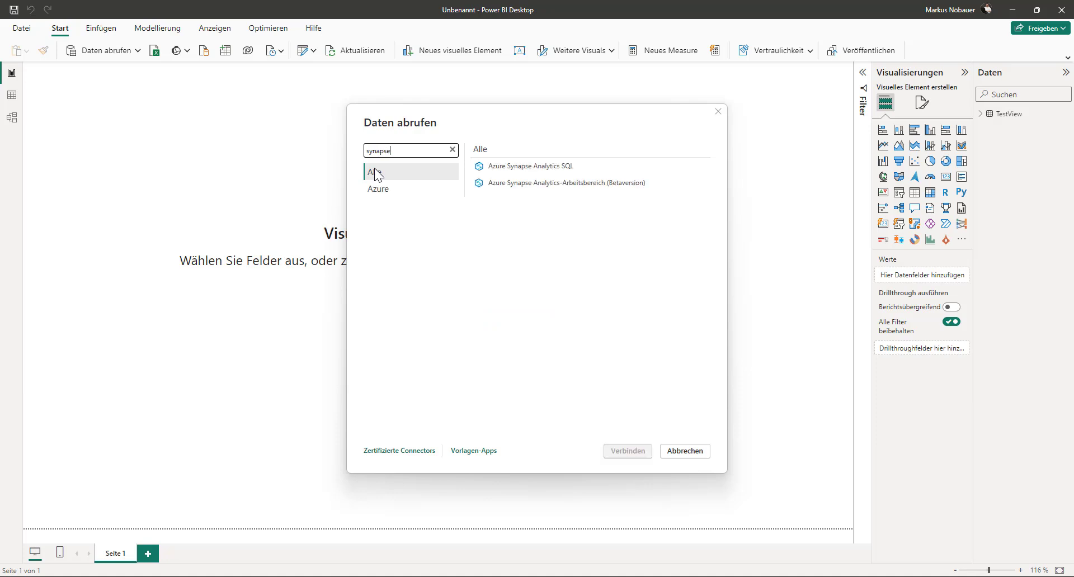
click(511, 167)
click(627, 450)
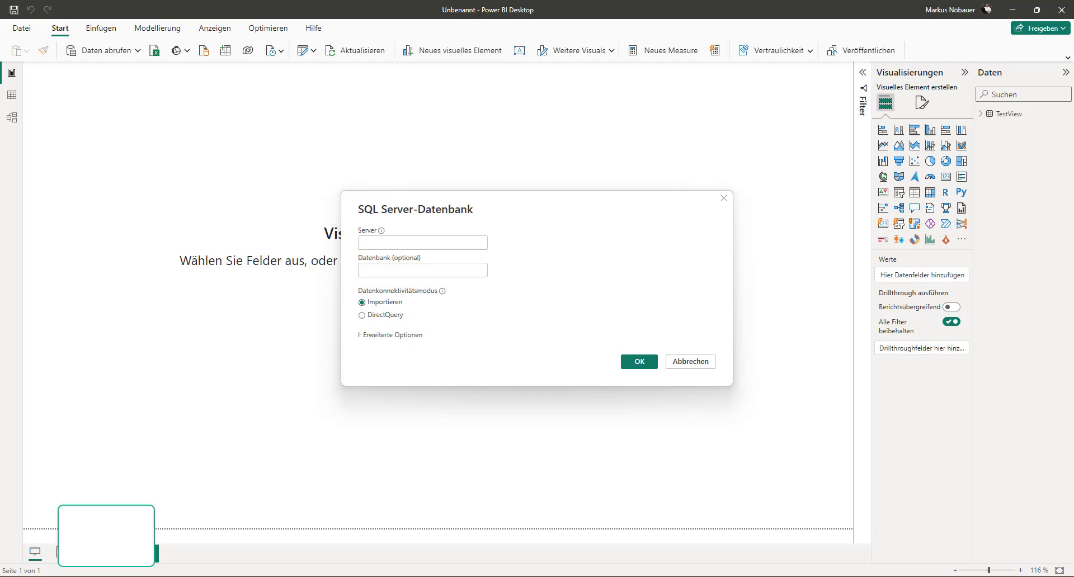
- Switch to Synapse Studio and copy the workspace SQL endpoint from the Built-in SQL pool's properties
click(224, 553)
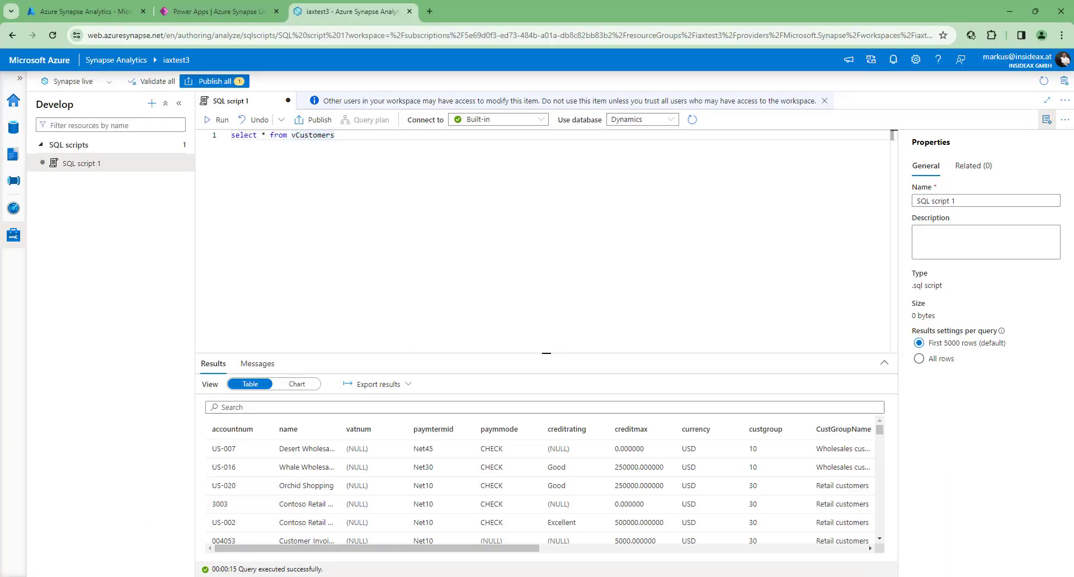
click(13, 236)
click(178, 232)
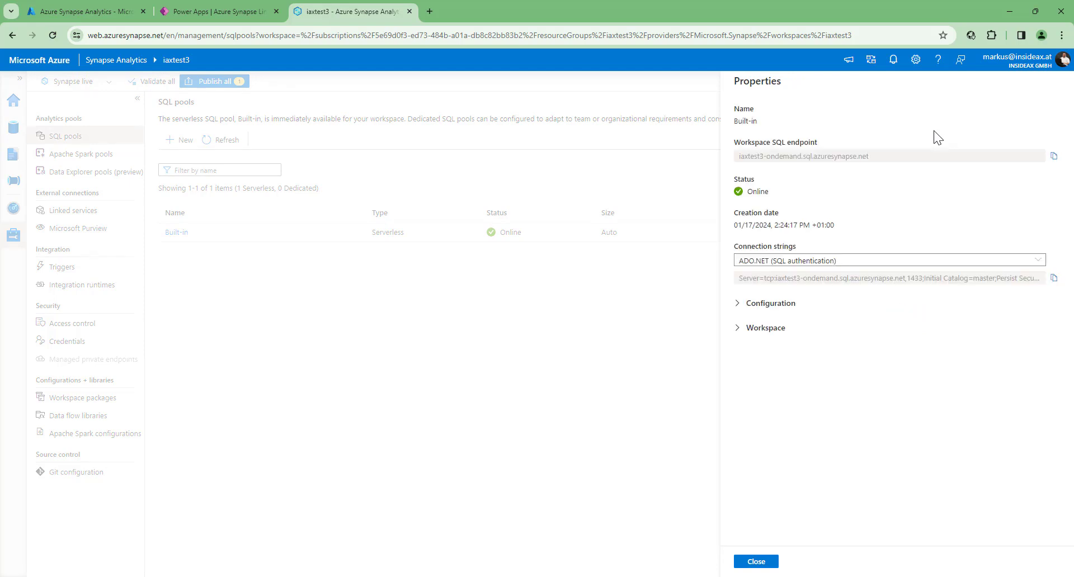
click(1053, 157)
- Back in Power BI Desktop, connect to the server iaxtest3-ondemand.sql.azuresynapse.net in import mode without specifying a database
click(198, 525)
click(439, 242)
key(ctrl+v)
click(393, 269)
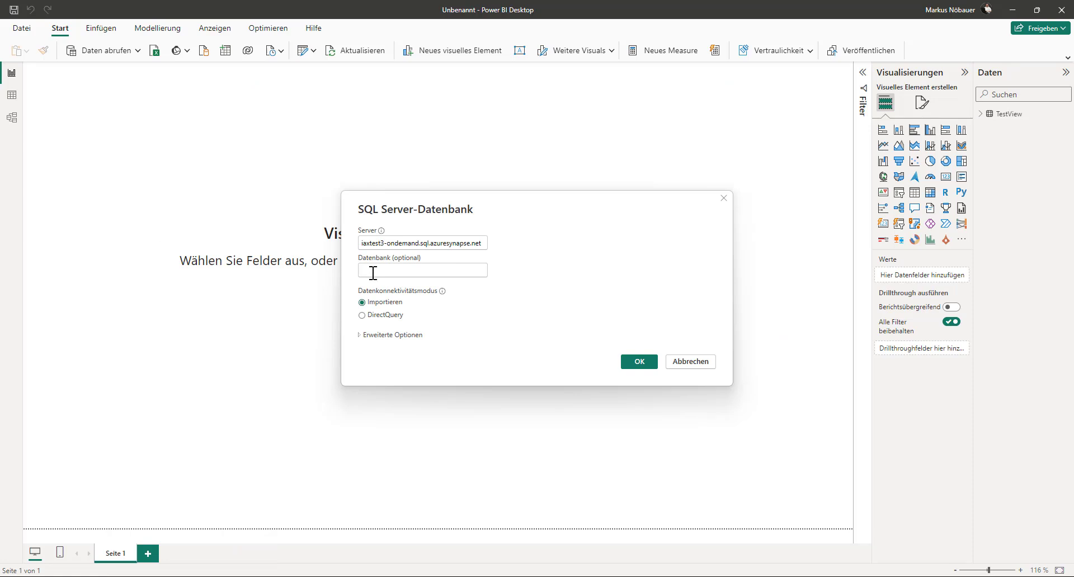
click(639, 362)
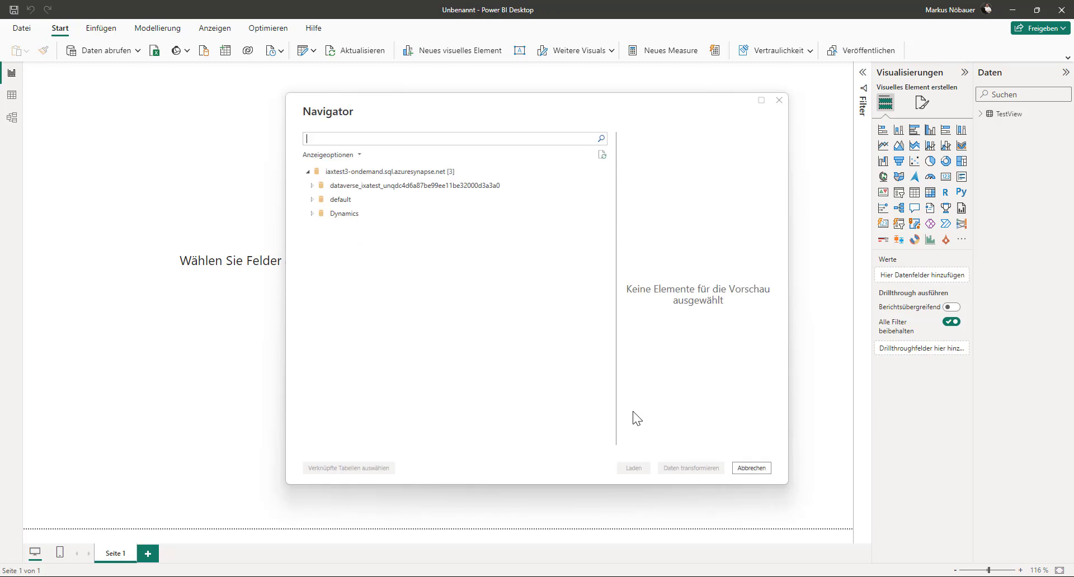
- Select the inventtable table in the dataverse_ixatest lake database and load it into the report
click(311, 186)
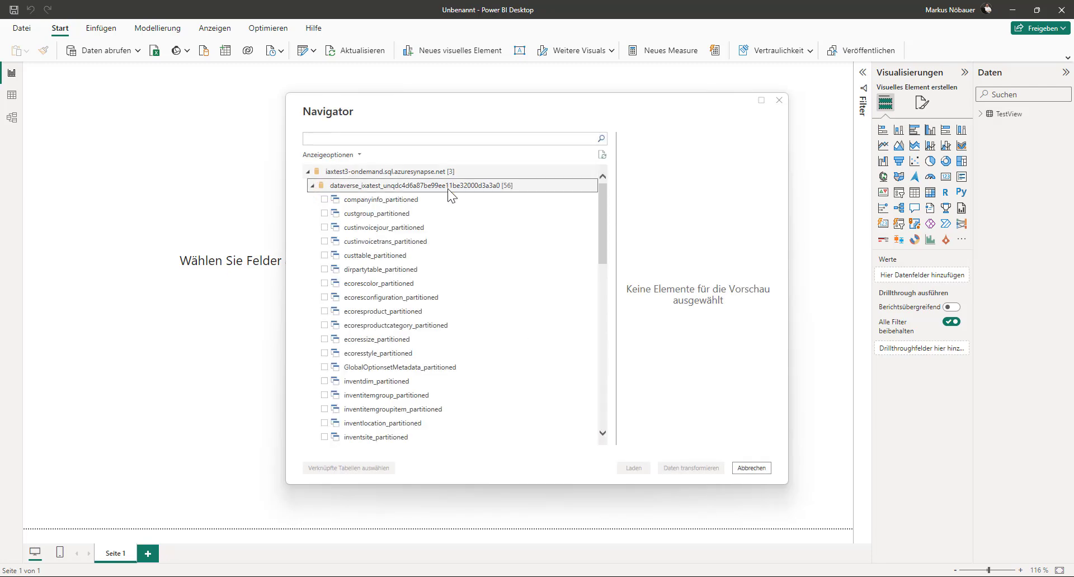
scroll(441, 254, down, 5)
scroll(433, 234, down, 6)
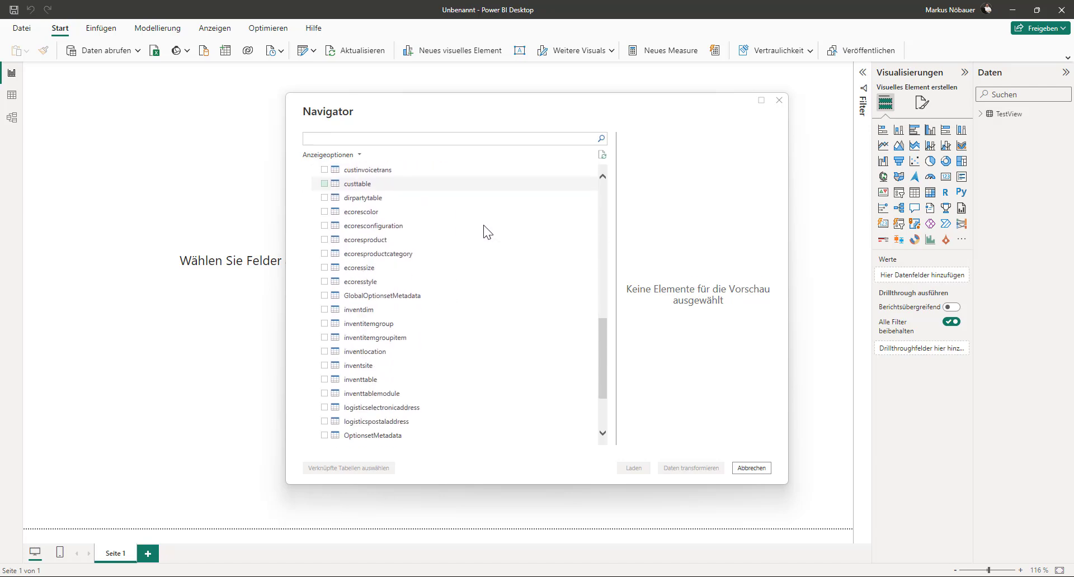
scroll(330, 341, down, 1)
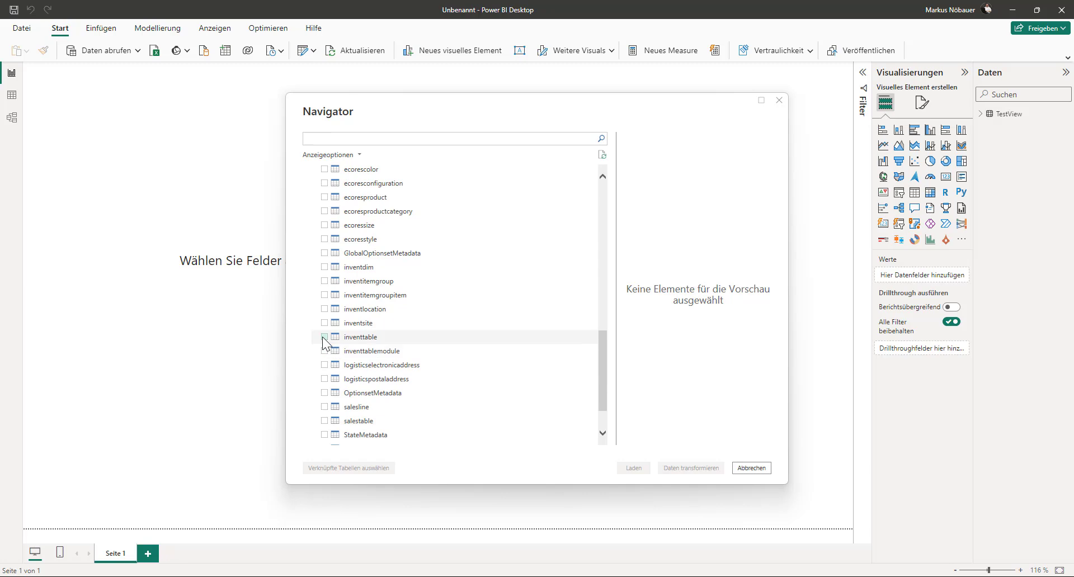
click(324, 337)
click(634, 470)
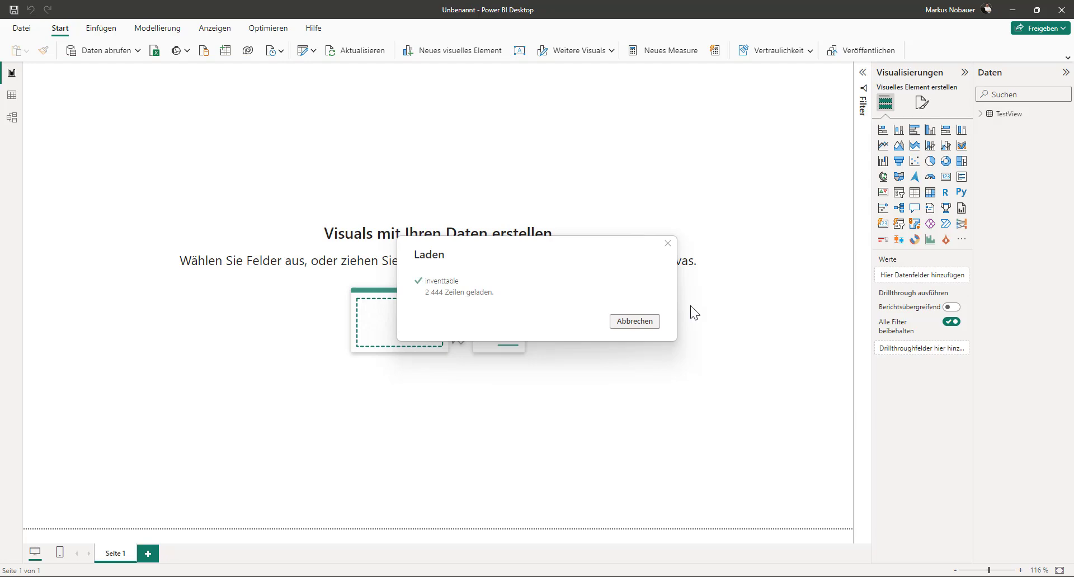
- Open inventtable in the table view and look through its columns, including itemid
click(12, 96)
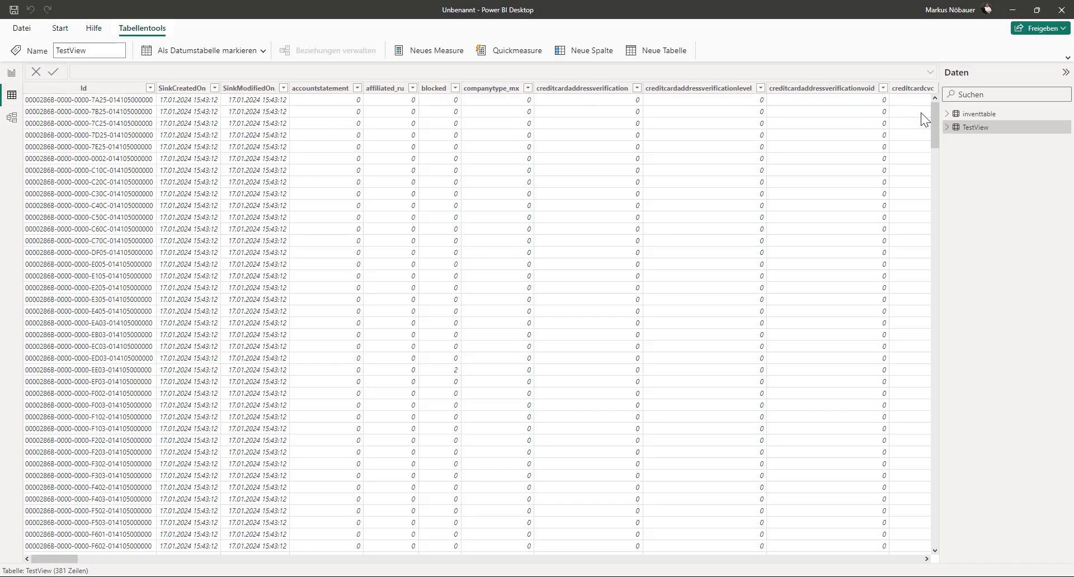
click(1001, 115)
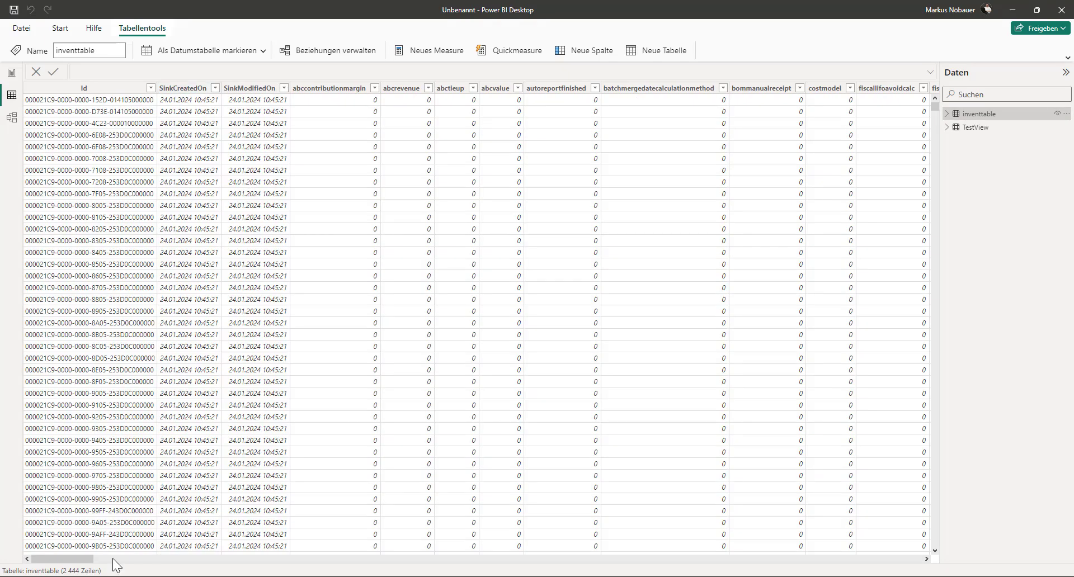
click(174, 559)
click(174, 559)
click(259, 559)
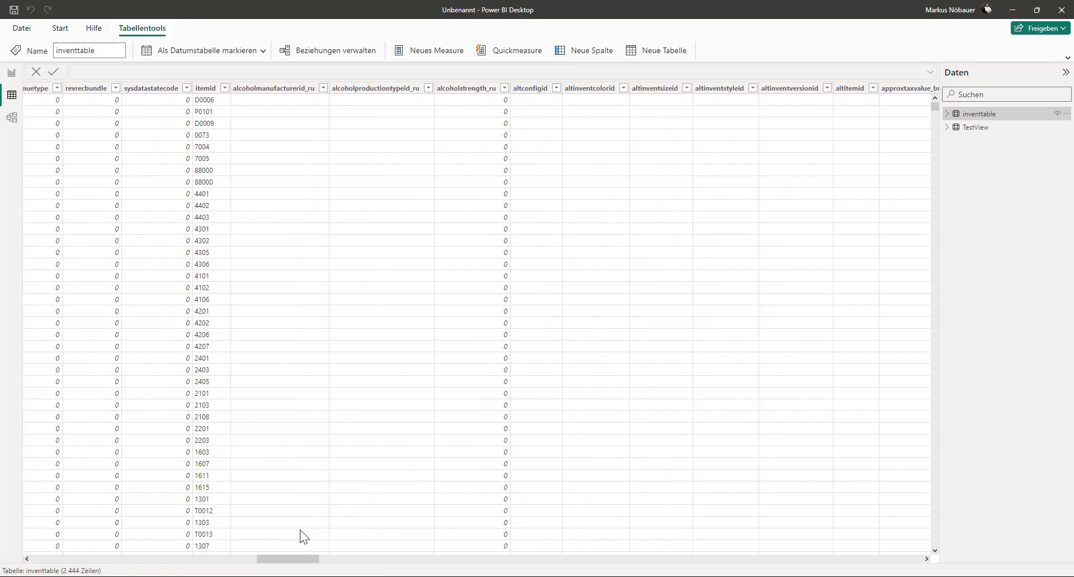
drag(289, 558, 62, 559)
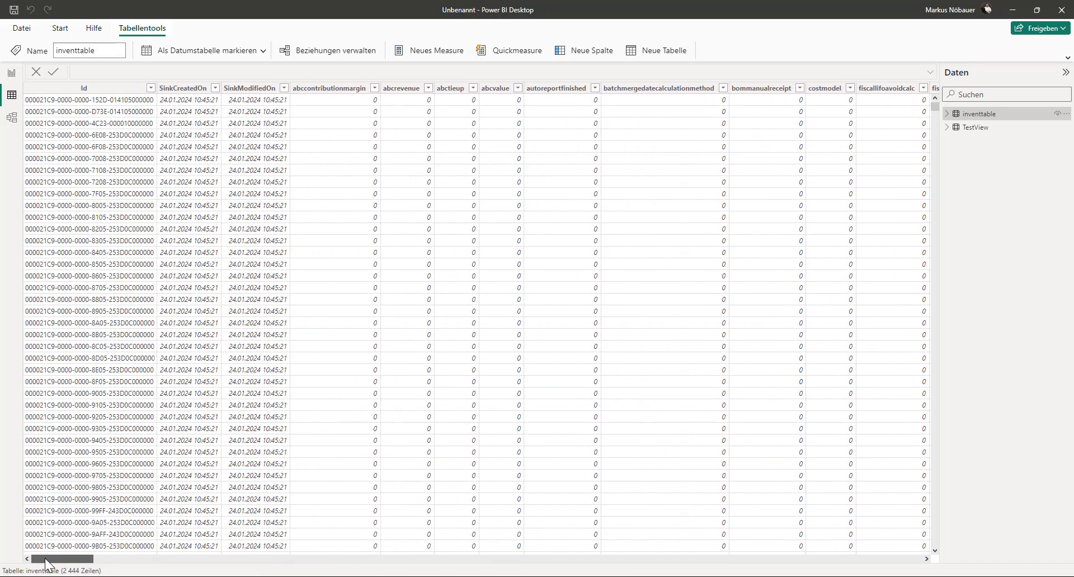